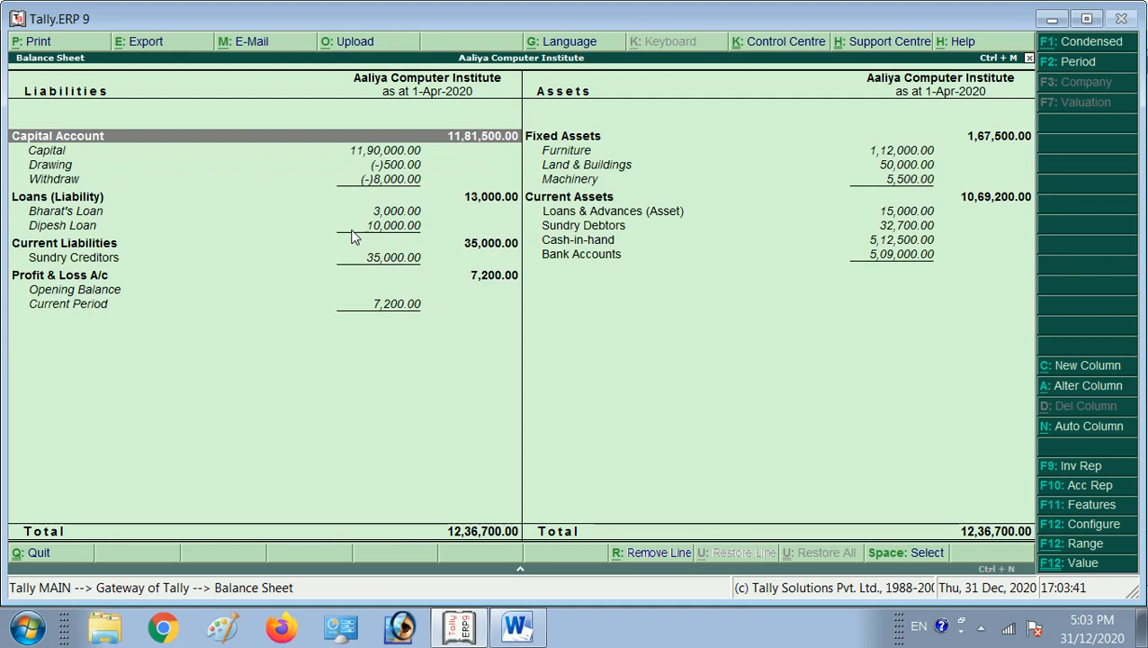
# Calculate 10% depreciation on the Land & Buildings balance of 50000 with the built-in calculator.
pyautogui.press('Right')
pyautogui.press('Down')
pyautogui.press('Down')
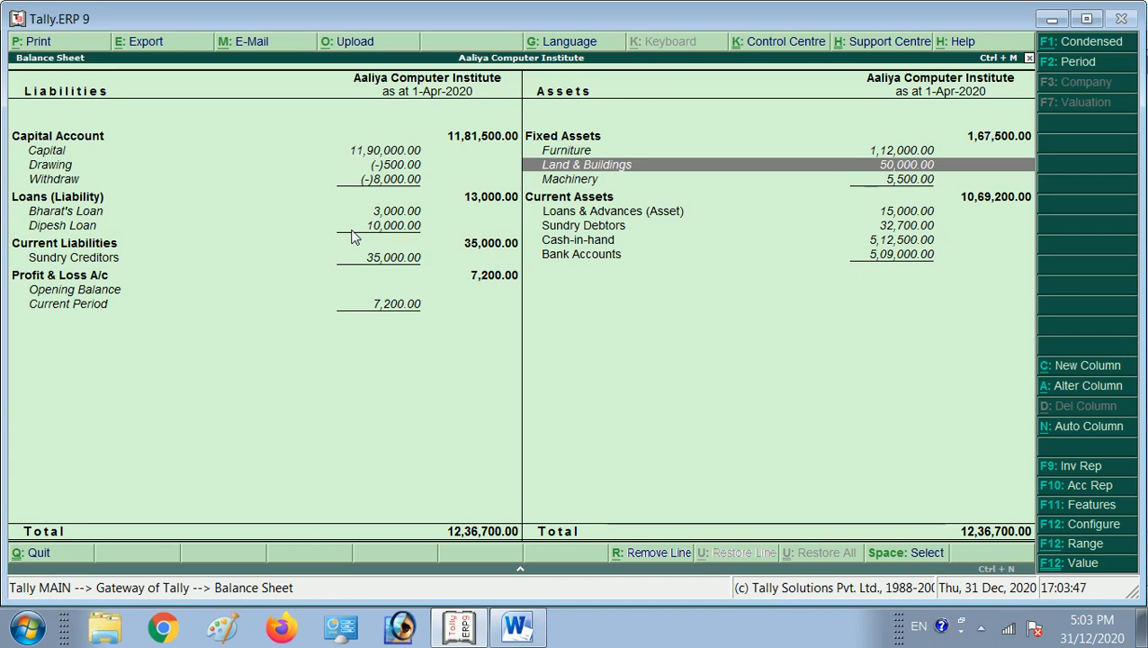
pyautogui.hotkey('ctrl', 'n')
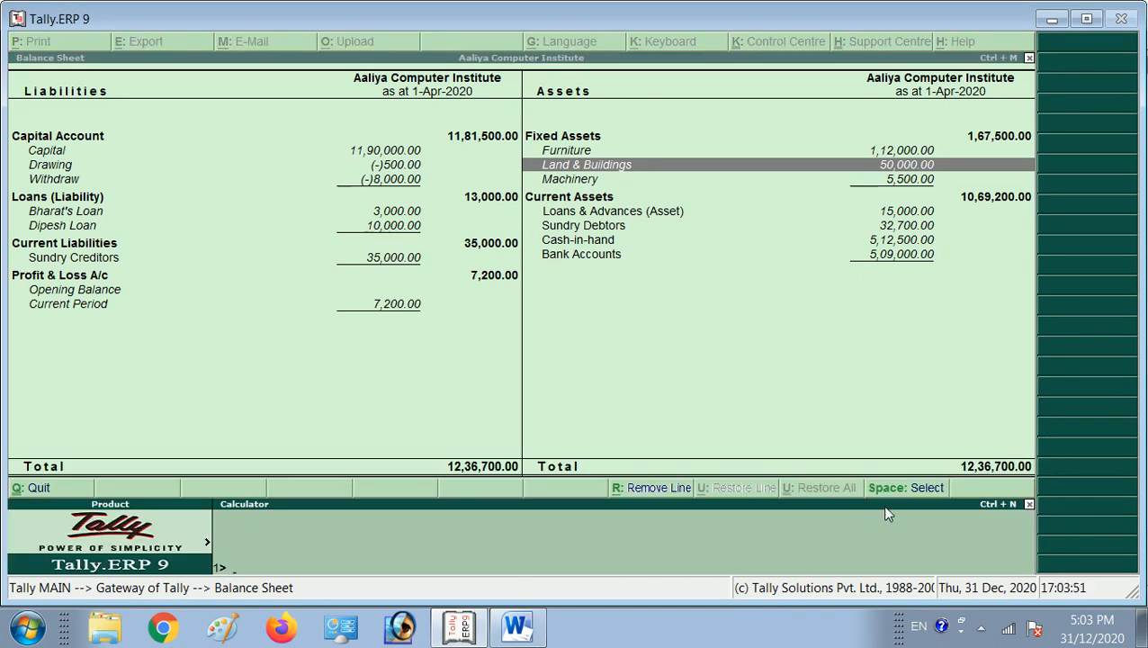
pyautogui.write('50000*10%')
pyautogui.press('Return')
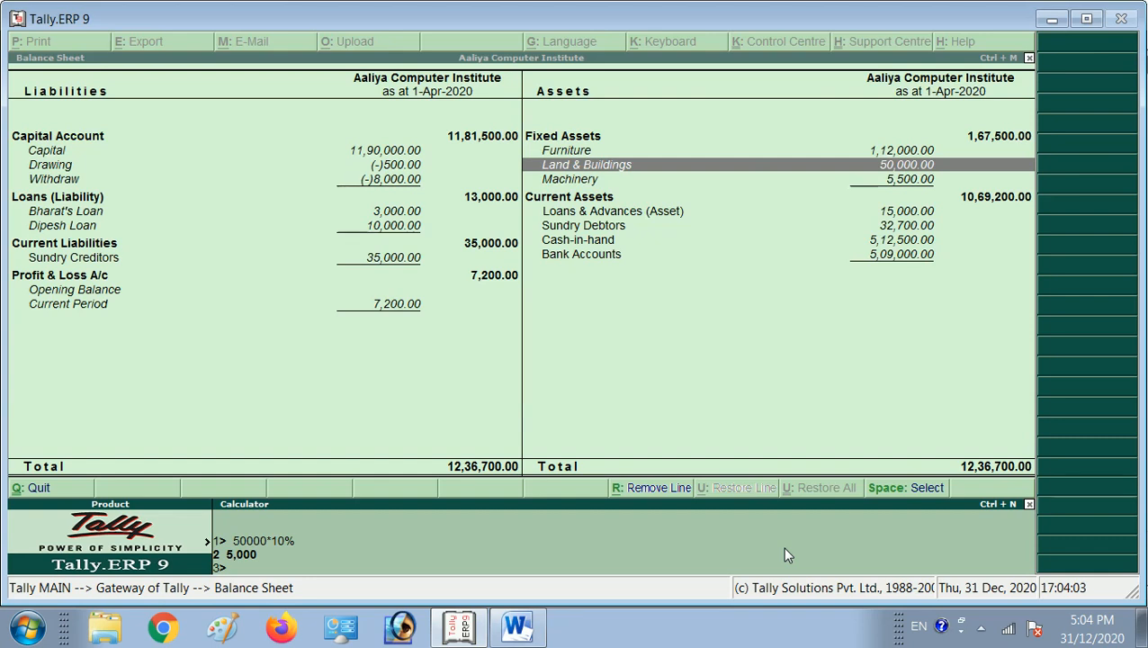
# Check the exercise 10 depreciation entry in the Journal document in Word and return to Tally.
pyautogui.hotkey('alt', 'Tab')
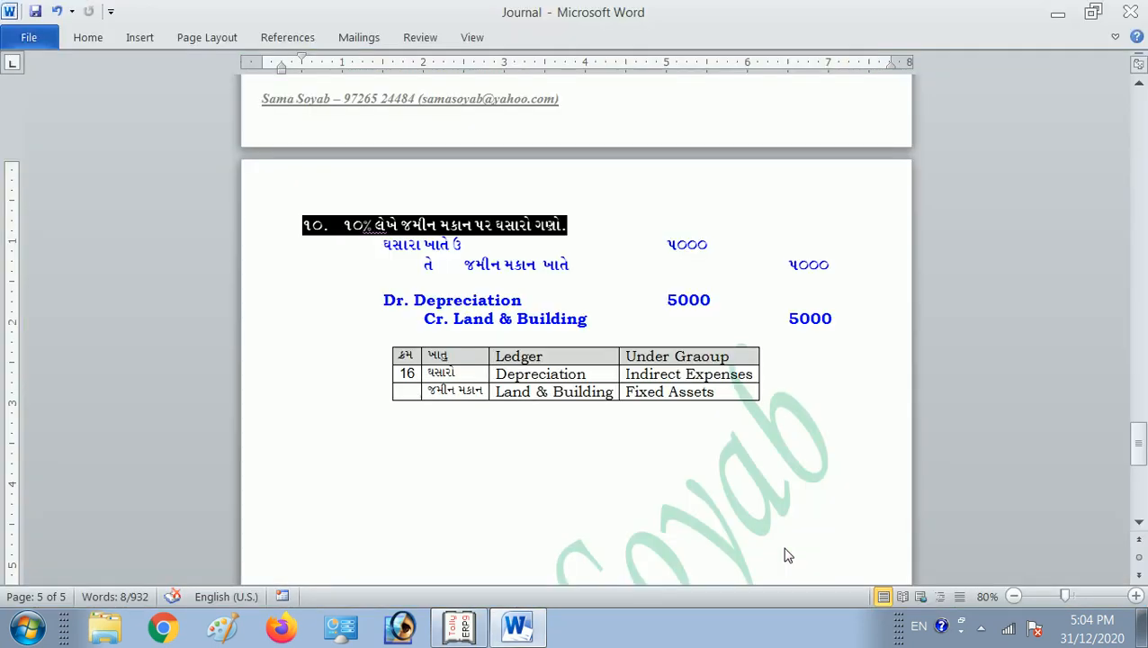
pyautogui.click(691, 236)
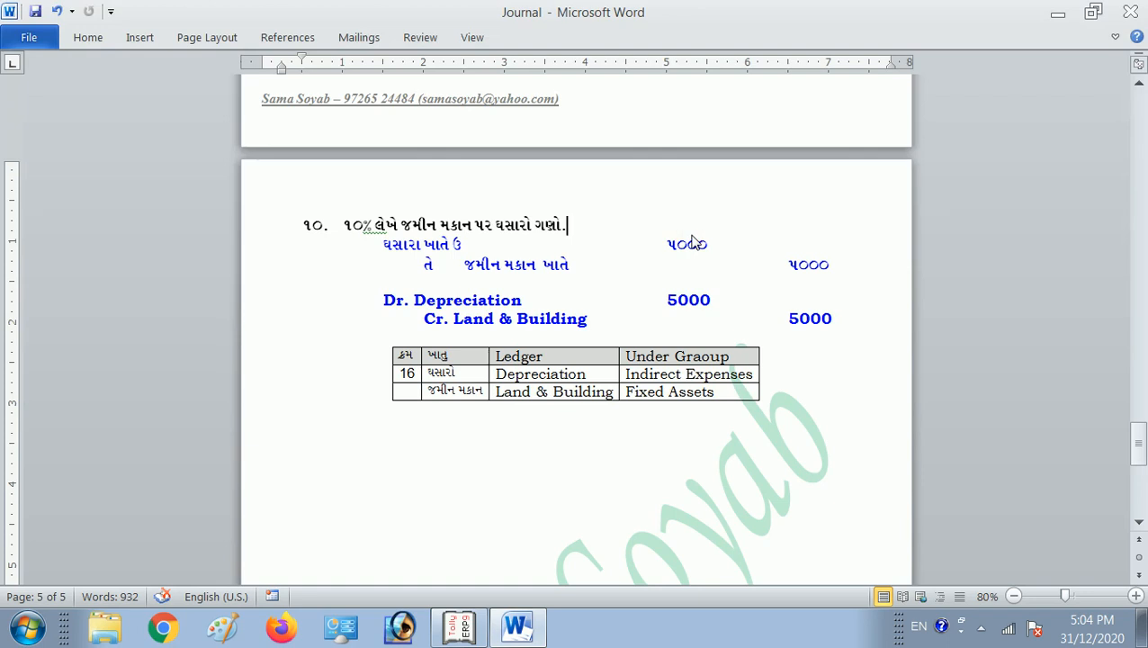
pyautogui.hotkey('alt', 'Tab')
pyautogui.hotkey('alt', 'Tab')
pyautogui.hotkey('alt', 'Tab')
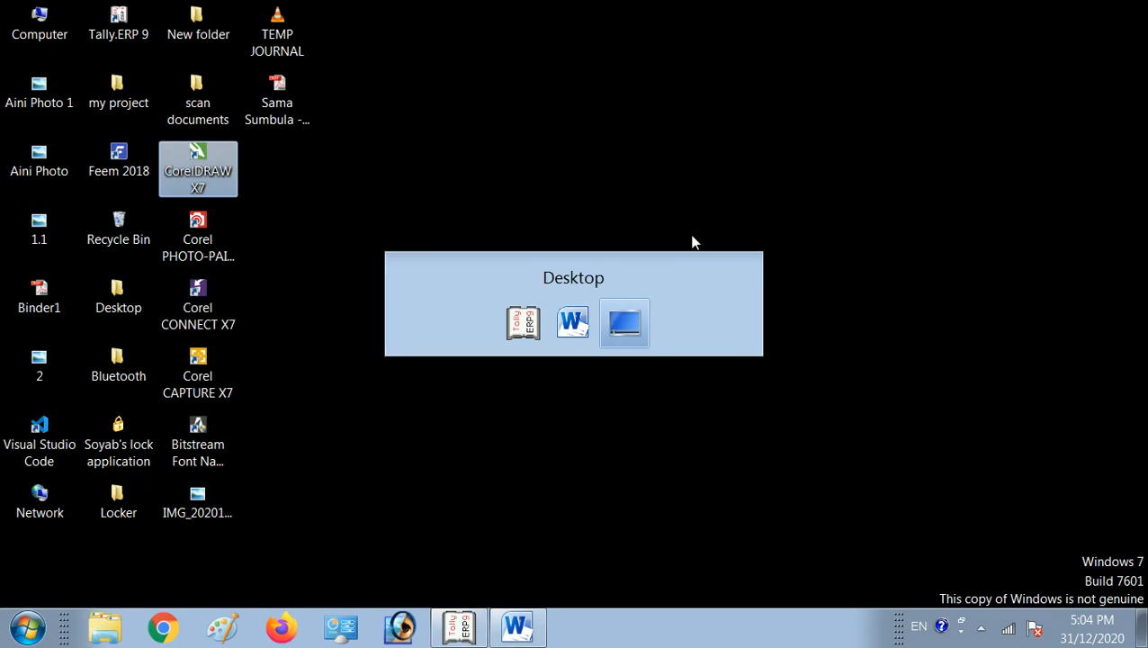
pyautogui.hotkey('alt', 'Tab')
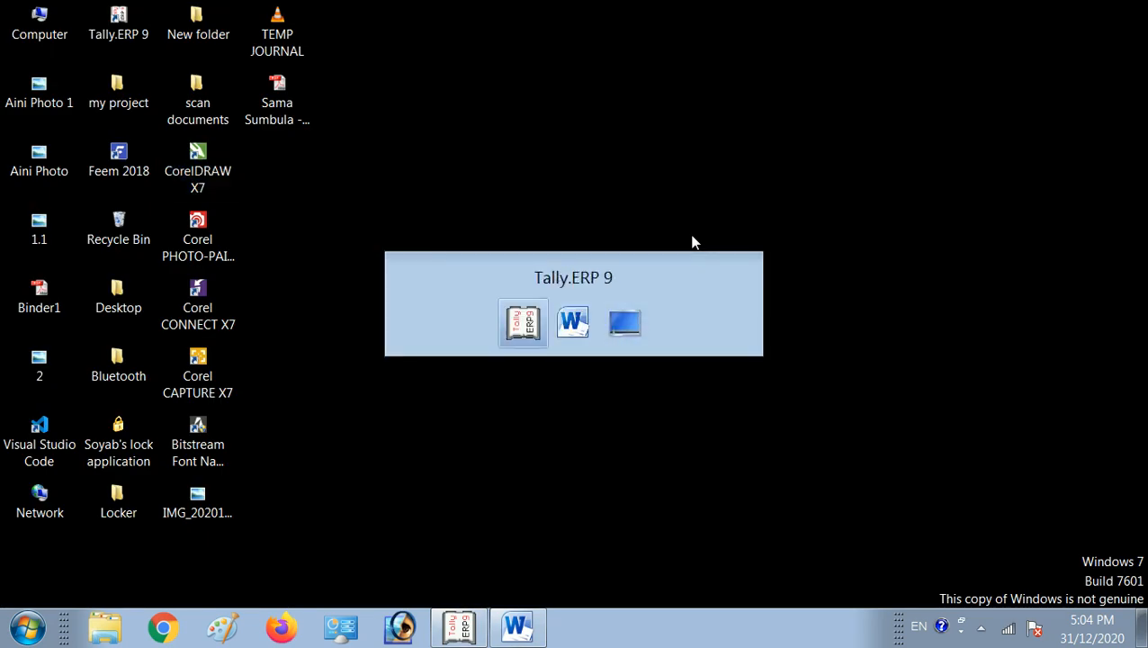
# Start a new journal voucher from the Gateway and debit the Depreciation ledger with 5000.
pyautogui.press('Escape')
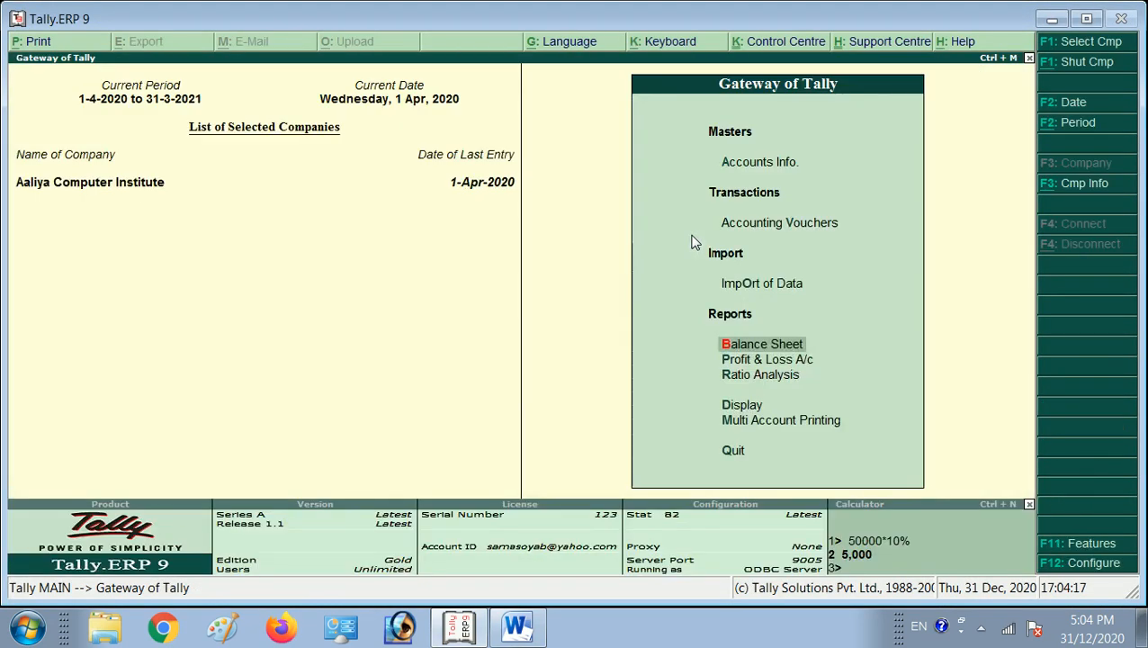
pyautogui.press('Up')
pyautogui.press('Up')
pyautogui.press('Return')
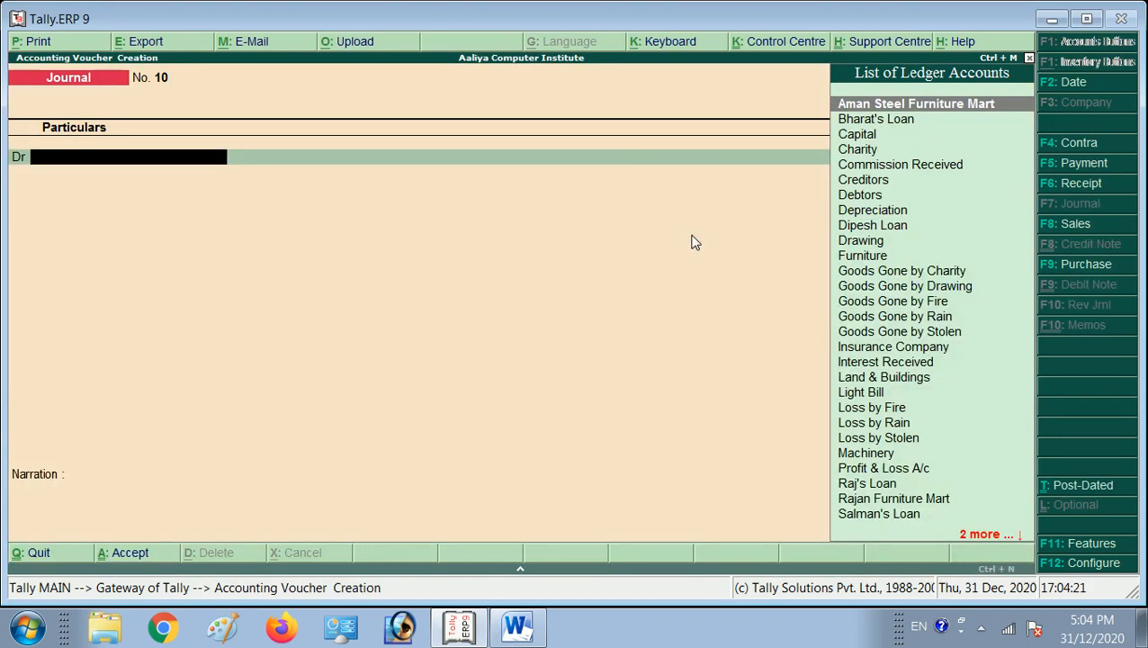
pyautogui.write('De')
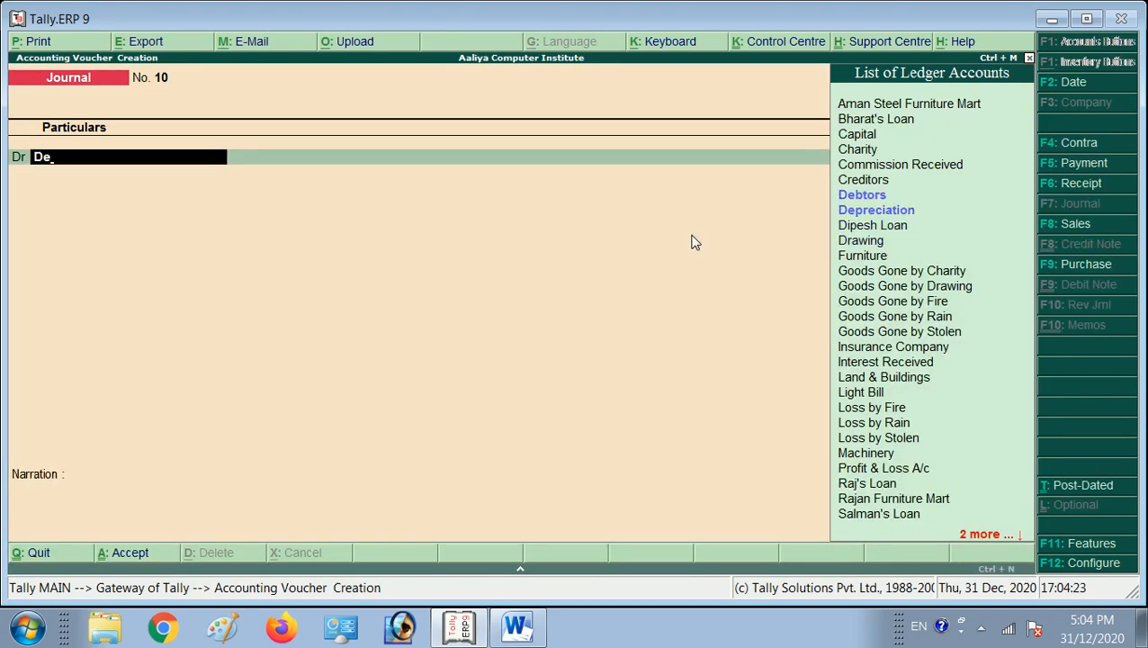
pyautogui.write('p')
pyautogui.press('Return')
pyautogui.write('5000')
pyautogui.press('Return')
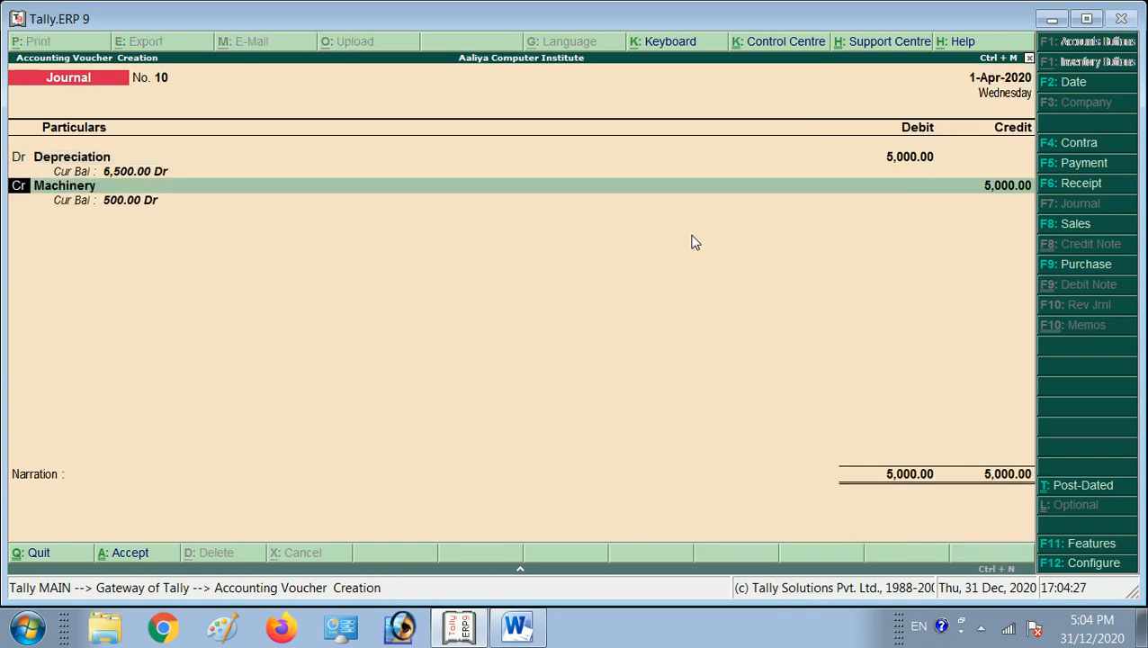
# Credit the Land & Buildings ledger with 5000 and save the journal voucher without a narration.
pyautogui.press('Return')
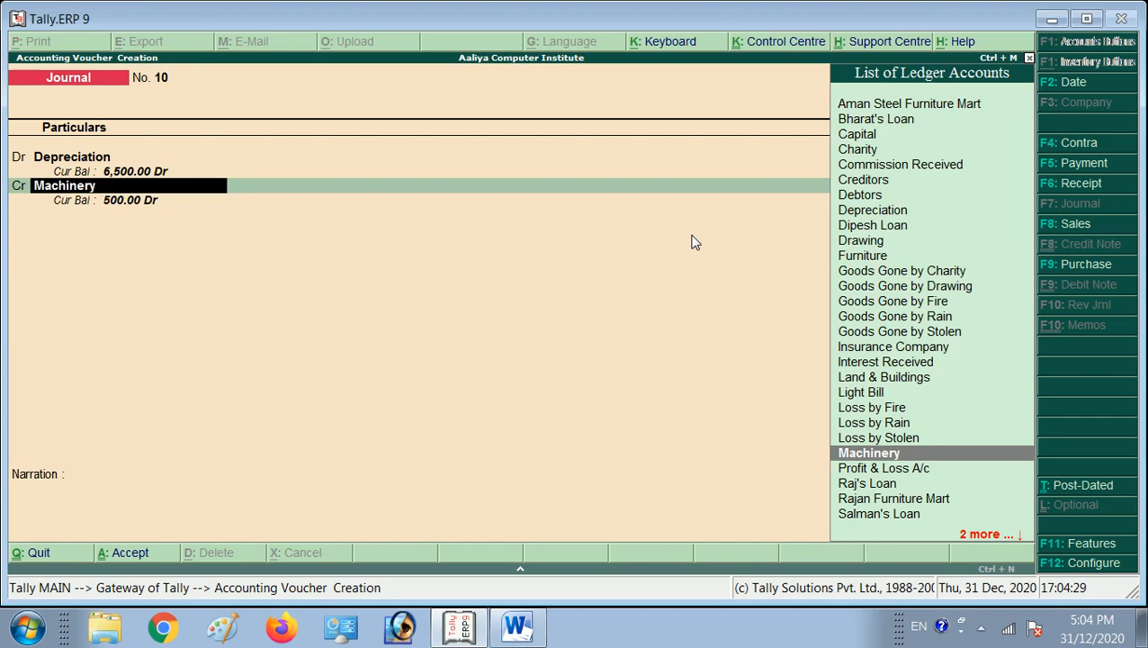
pyautogui.write('Lan')
pyautogui.press('Return')
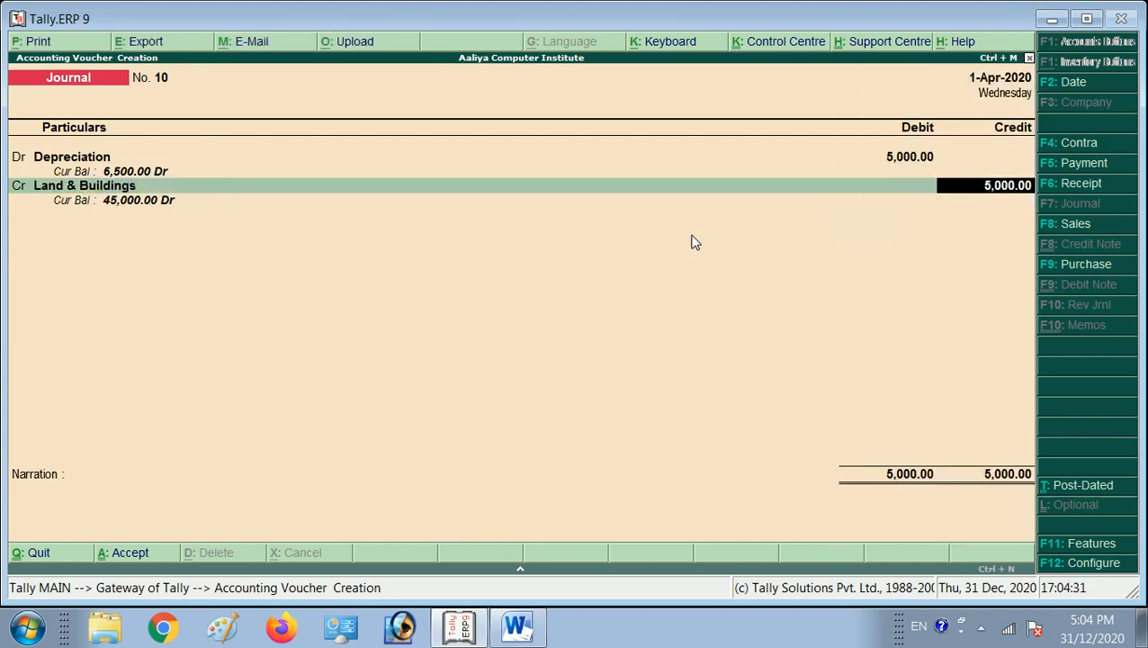
pyautogui.press('Return')
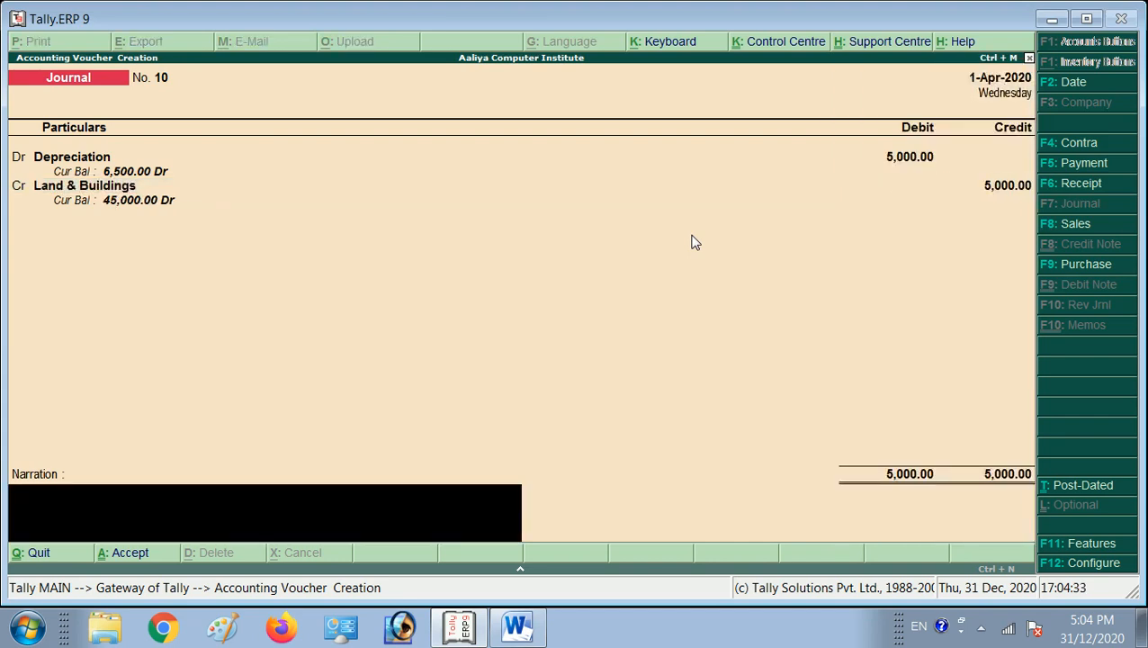
pyautogui.press('Return')
pyautogui.press('Return')
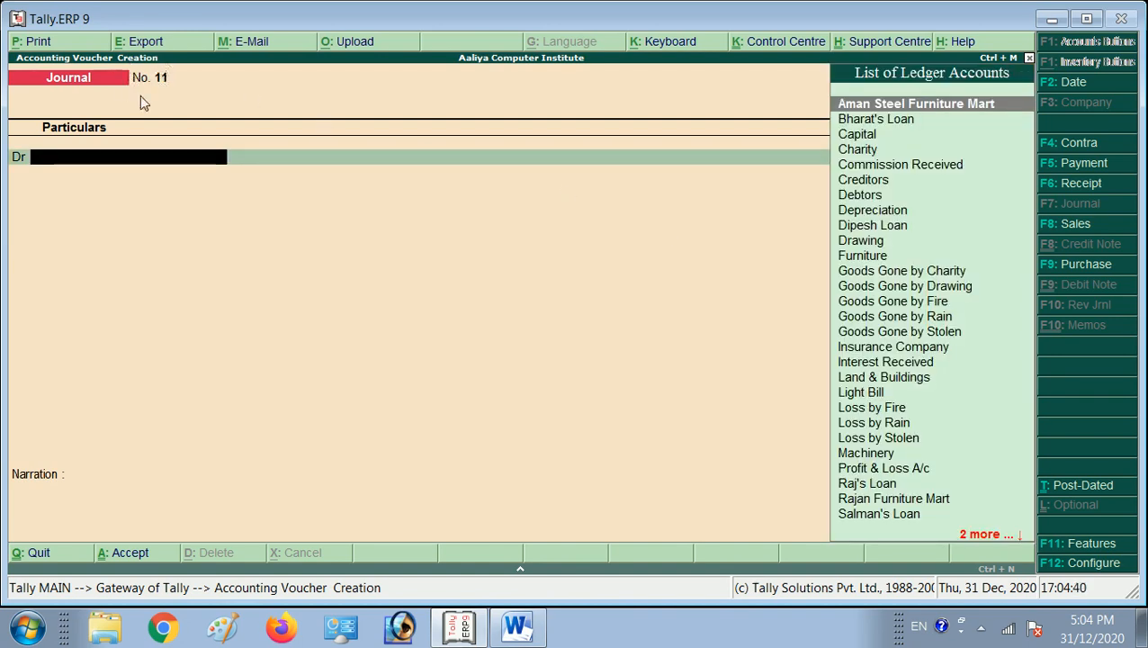
# Switch to the Journal document in Word and review it from the beginning to the instructions for viewing entries.
pyautogui.hotkey('alt', 'Tab')
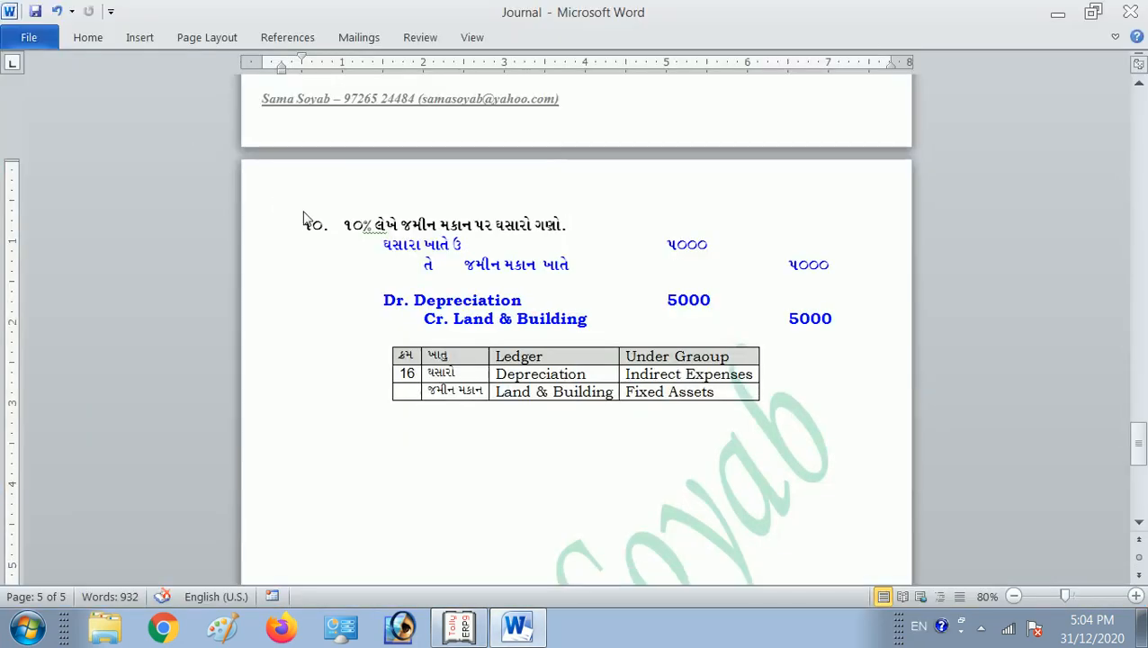
pyautogui.hotkey('ctrl', 'Home')
pyautogui.scroll(-5, 412, 266)
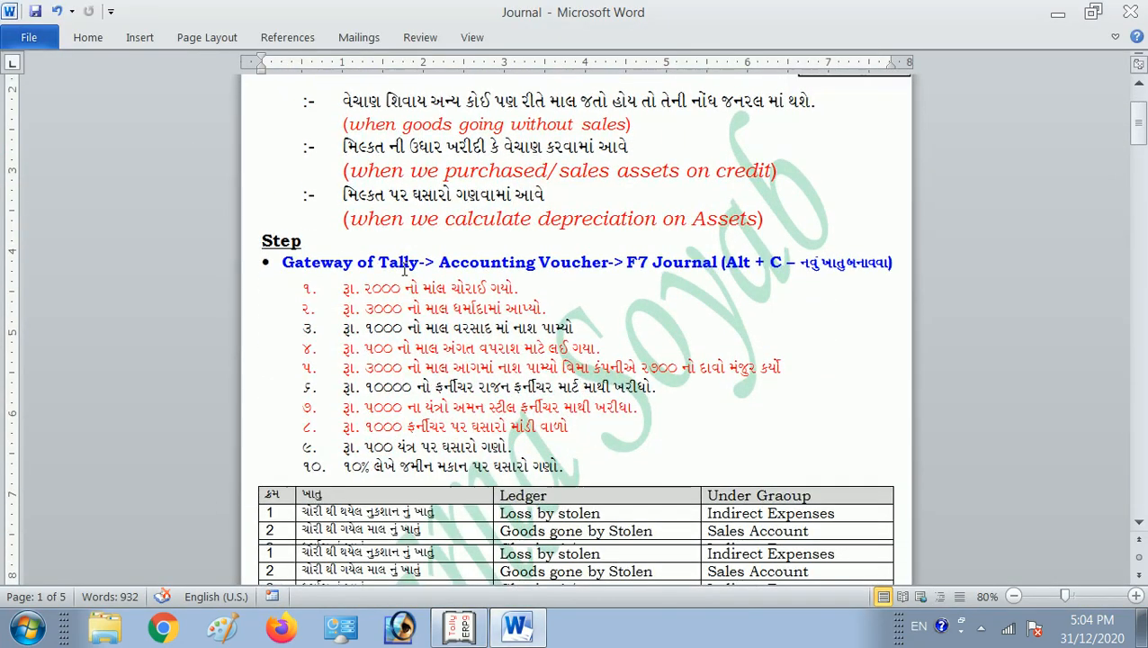
pyautogui.scroll(-10, 412, 266)
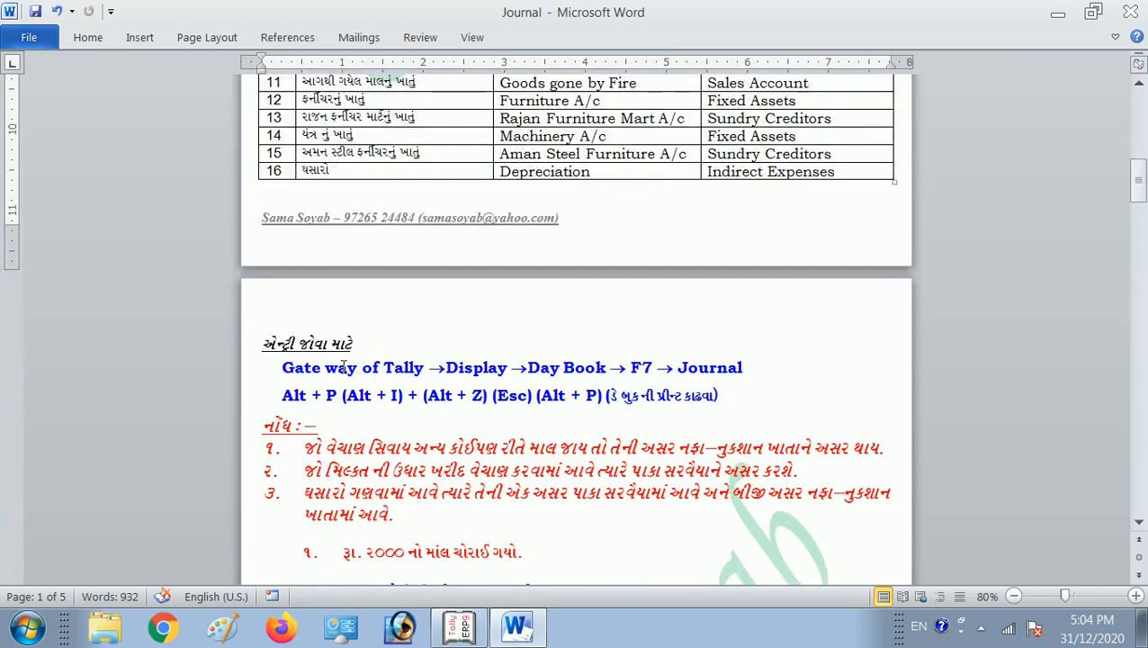
pyautogui.click(327, 374)
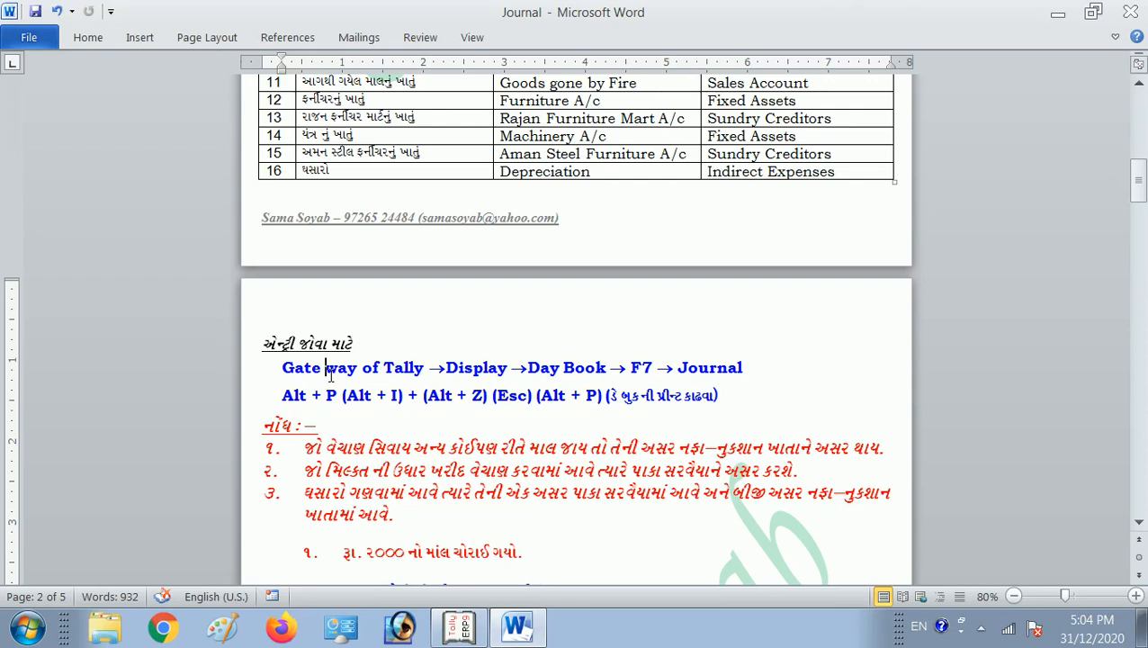
pyautogui.scroll(-1, 370, 372)
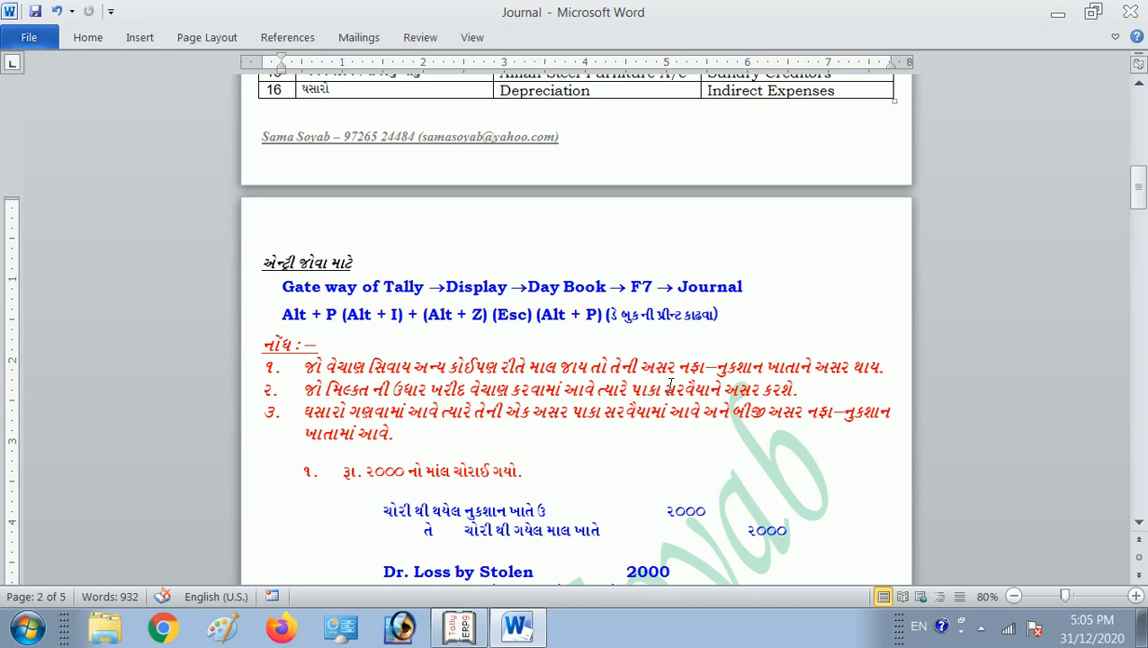
# Highlight the second and third notes on how journal entries affect the accounts, and the "Gate way of Tally" text in the path.
pyautogui.hotkey('shift', 'End')
pyautogui.press('Down')
pyautogui.press('Down')
pyautogui.press('Down')
pyautogui.press('Down')
pyautogui.press('Home')
pyautogui.hotkey('shift', 'End')
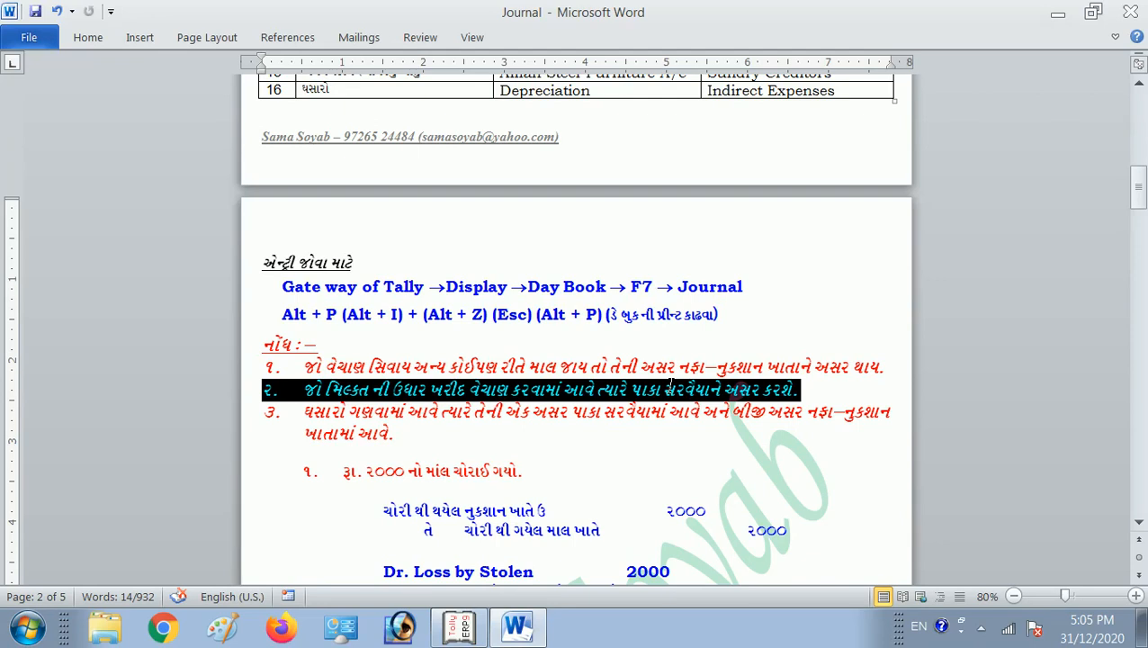
pyautogui.press('Down')
pyautogui.press('Home')
pyautogui.hotkey('shift', 'End')
pyautogui.hotkey('shift', 'Down')
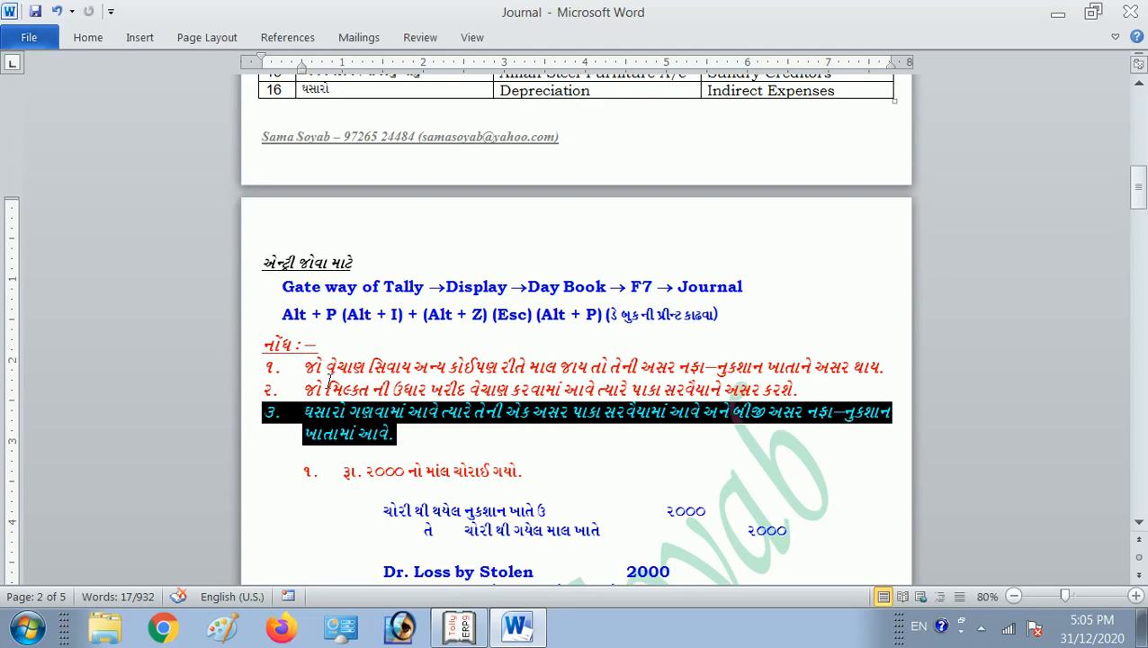
pyautogui.click(345, 379)
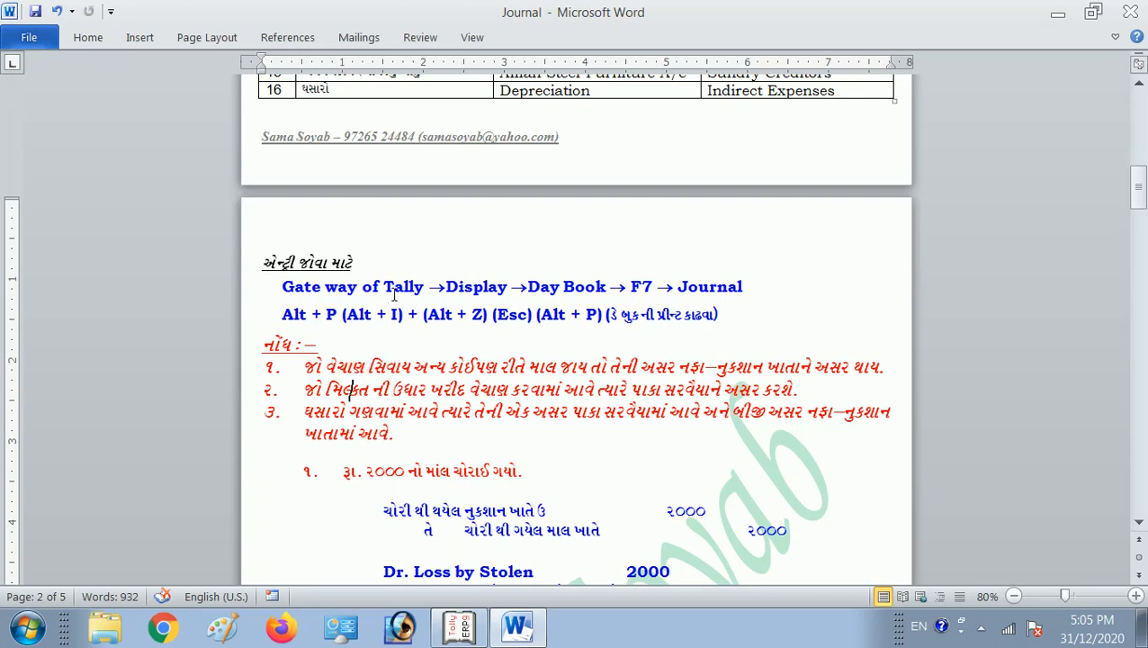
pyautogui.moveTo(322, 286); pyautogui.dragTo(413, 284)
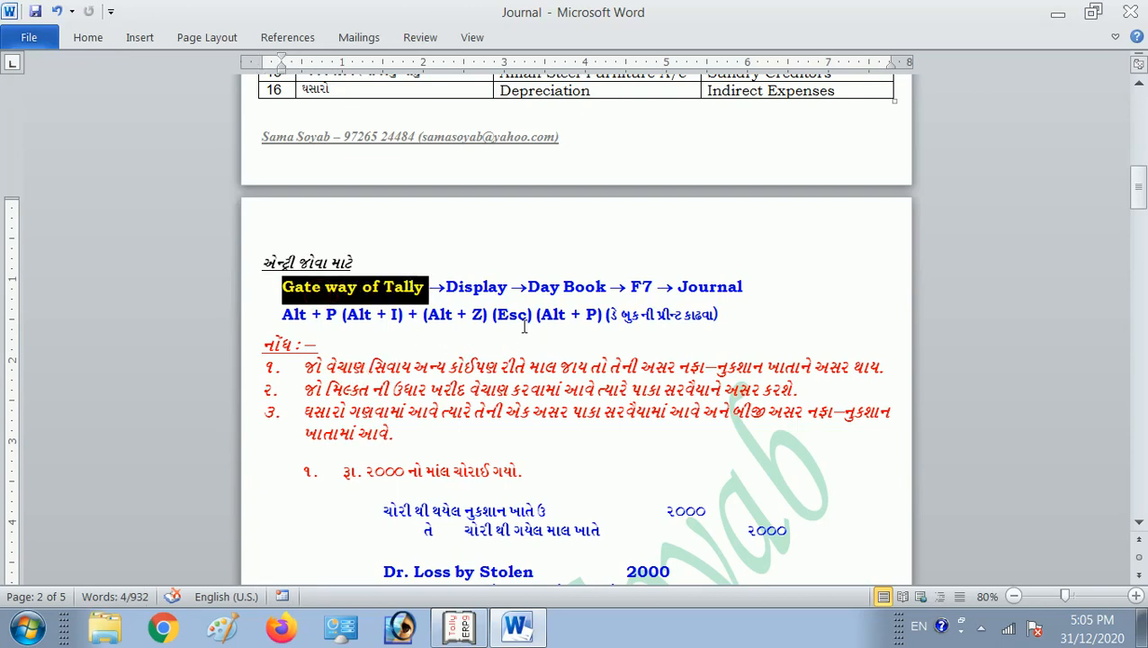
# Switch to Tally, leave the voucher screen and display the Day Book.
pyautogui.hotkey('alt', 'Tab')
pyautogui.press('Escape')
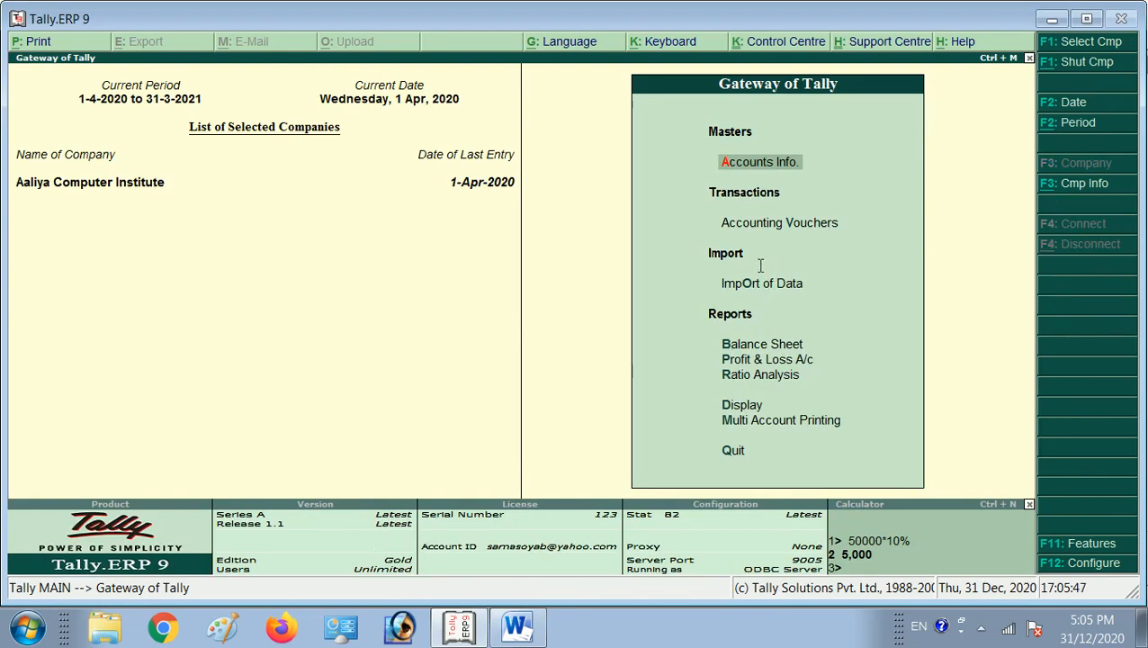
pyautogui.click(725, 409)
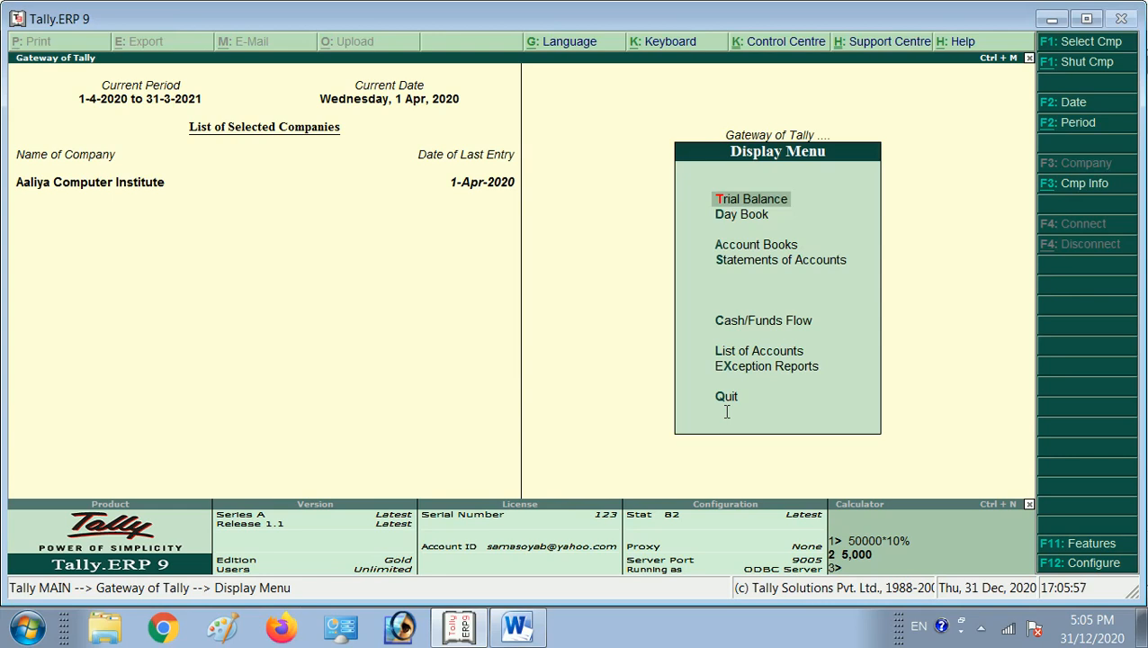
pyautogui.press('d')
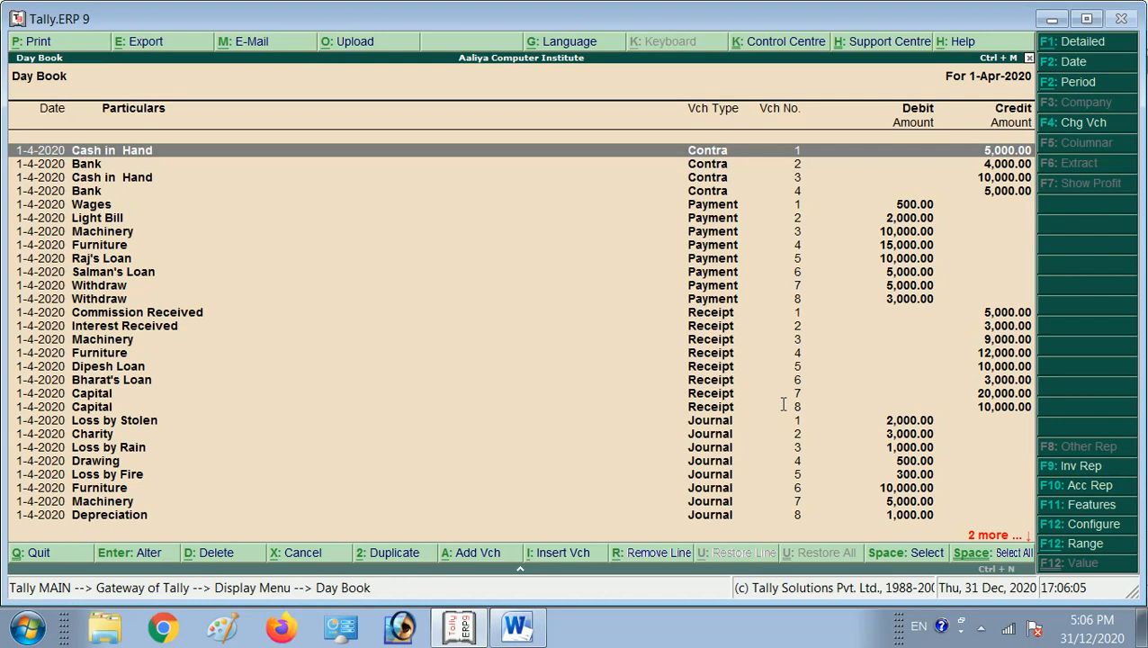
# Restrict the Day Book to Journal vouchers.
pyautogui.press('F4')
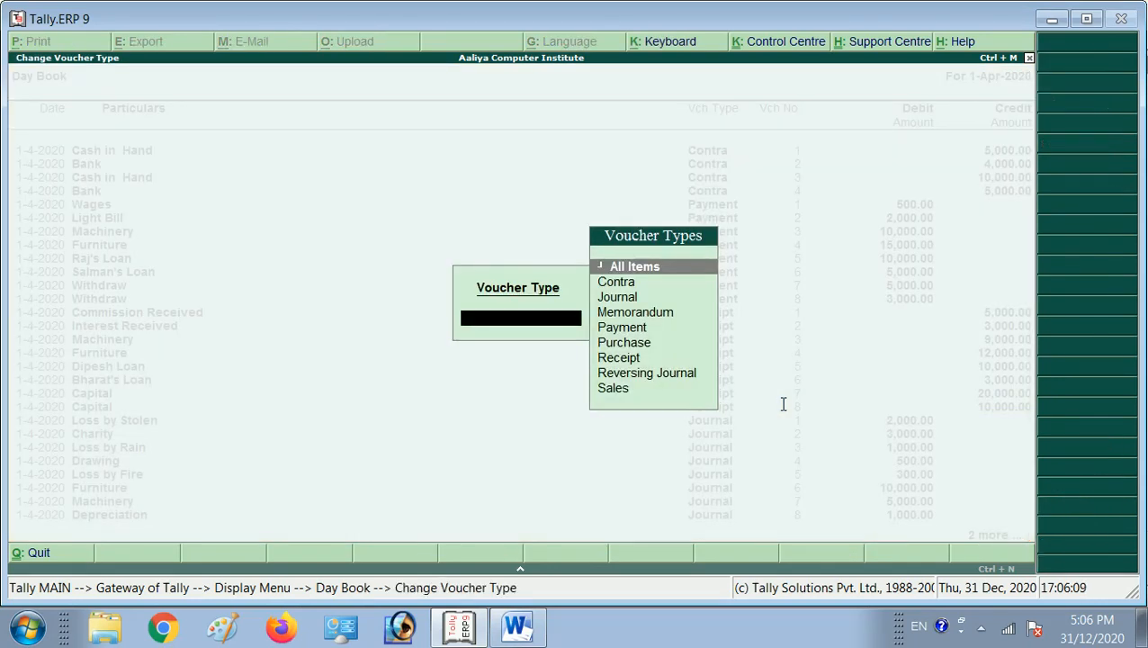
pyautogui.press('Down')
pyautogui.press('Down')
pyautogui.press('Return')
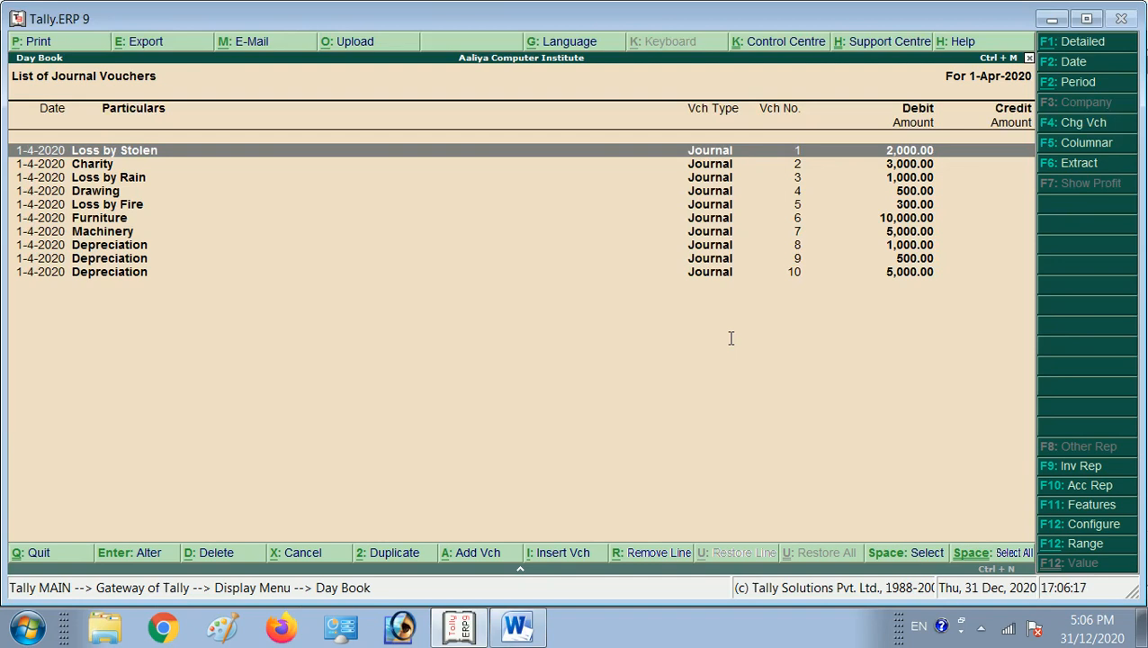
# Inspect the first journal voucher, Loss by Stolen, and return to the Gateway of Tally.
pyautogui.press('Return')
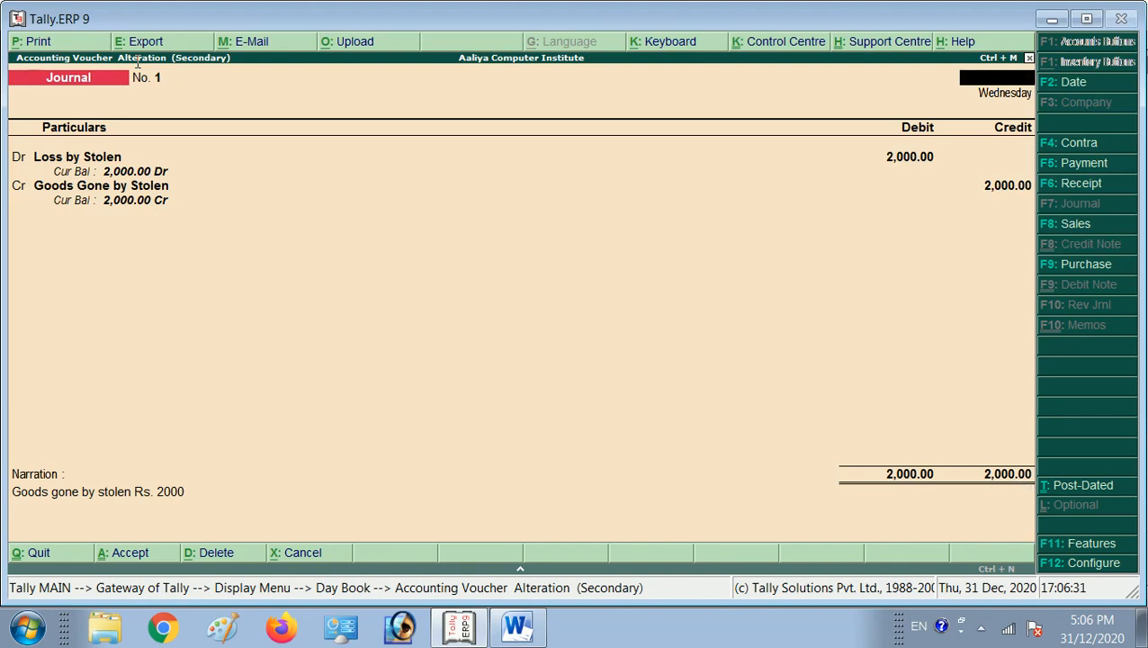
pyautogui.press('Escape')
pyautogui.press('Escape')
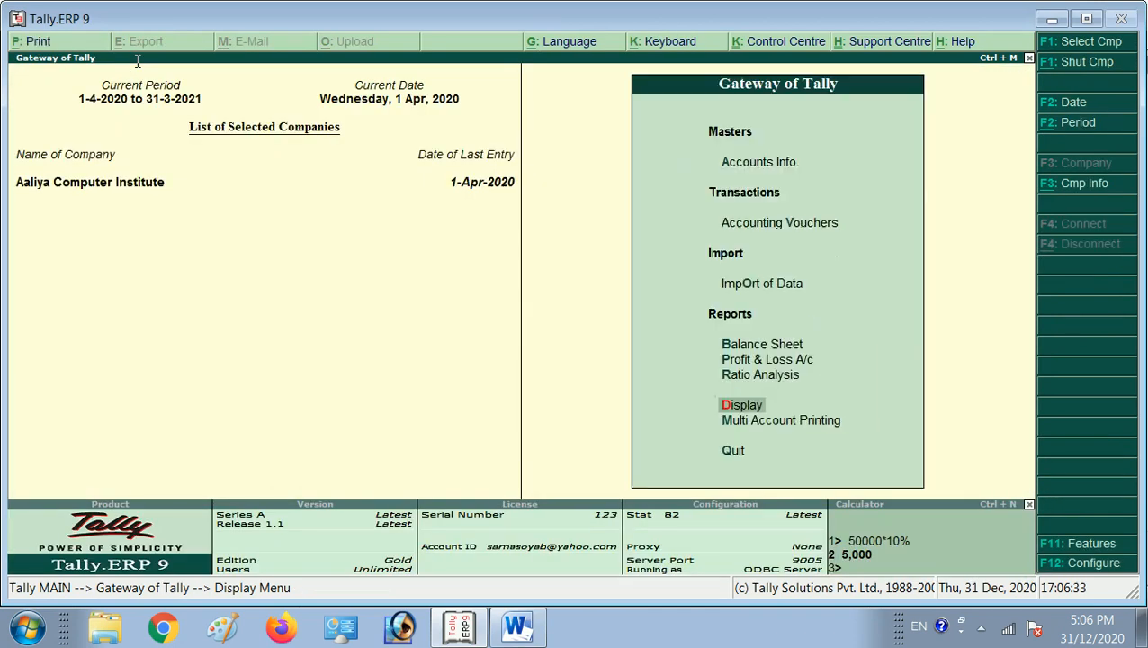
pyautogui.press('Escape')
# Display the Balance Sheet in detailed form.
pyautogui.press('Up')
pyautogui.press('Up')
pyautogui.press('Up')
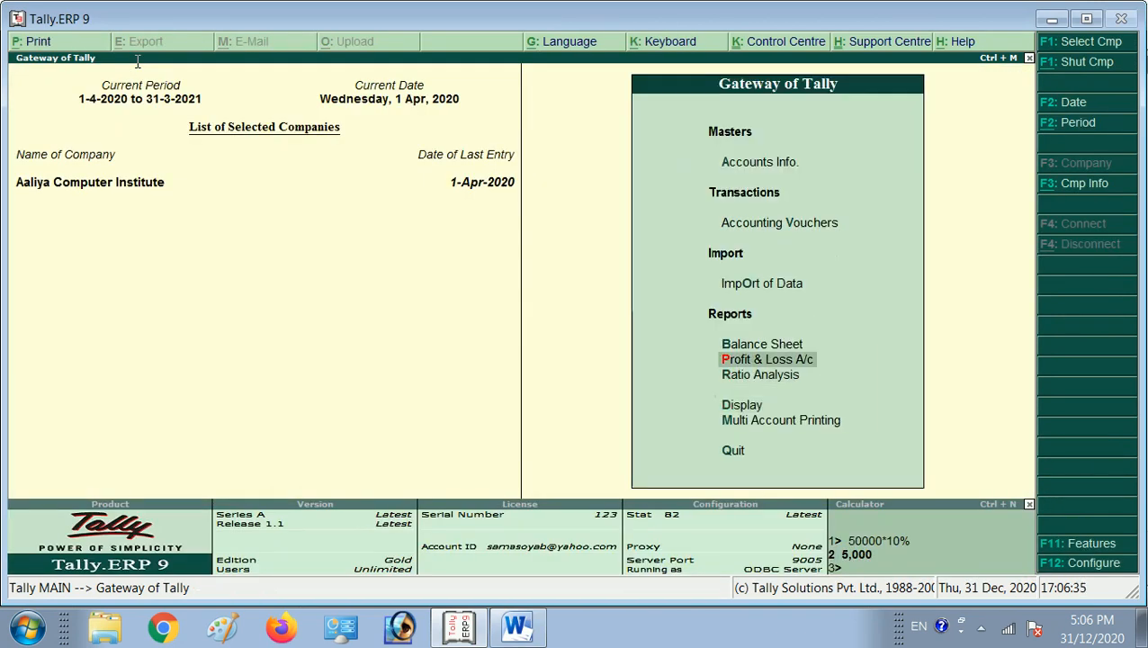
pyautogui.press('Return')
pyautogui.hotkey('alt', 'F1')
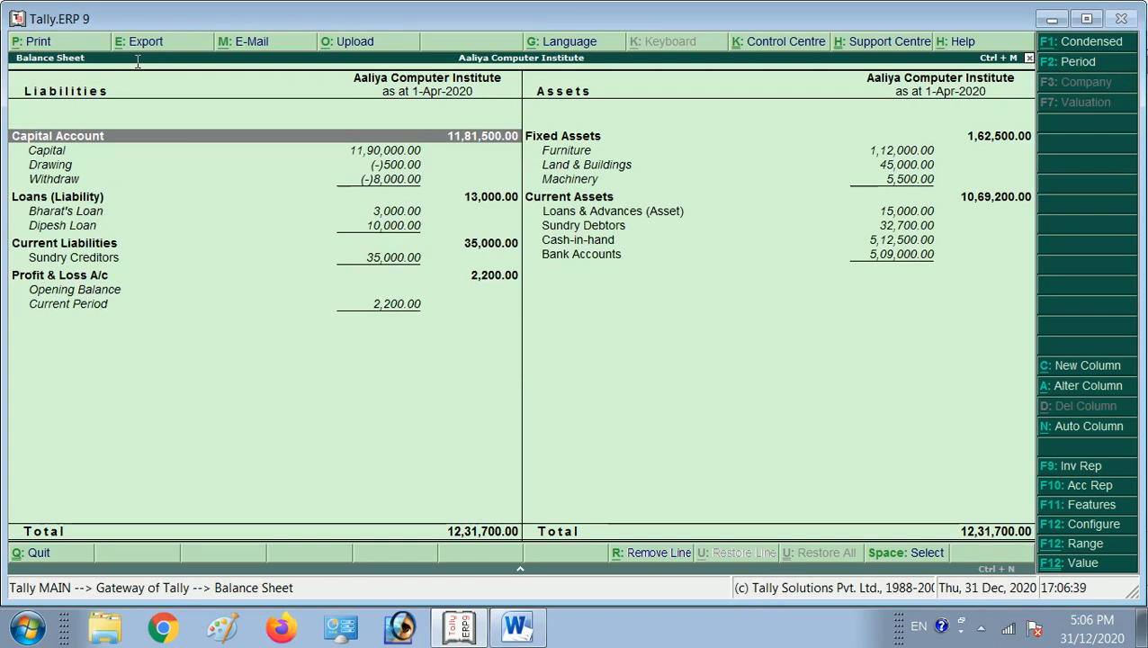
pyautogui.press('Down')
pyautogui.press('Down')
pyautogui.press('Down')
pyautogui.press('Up')
pyautogui.press('Down')
pyautogui.press('Up')
pyautogui.press('Down')
pyautogui.press('Up')
pyautogui.press('Down')
pyautogui.press('Up')
pyautogui.press('Up')
pyautogui.press('Down')
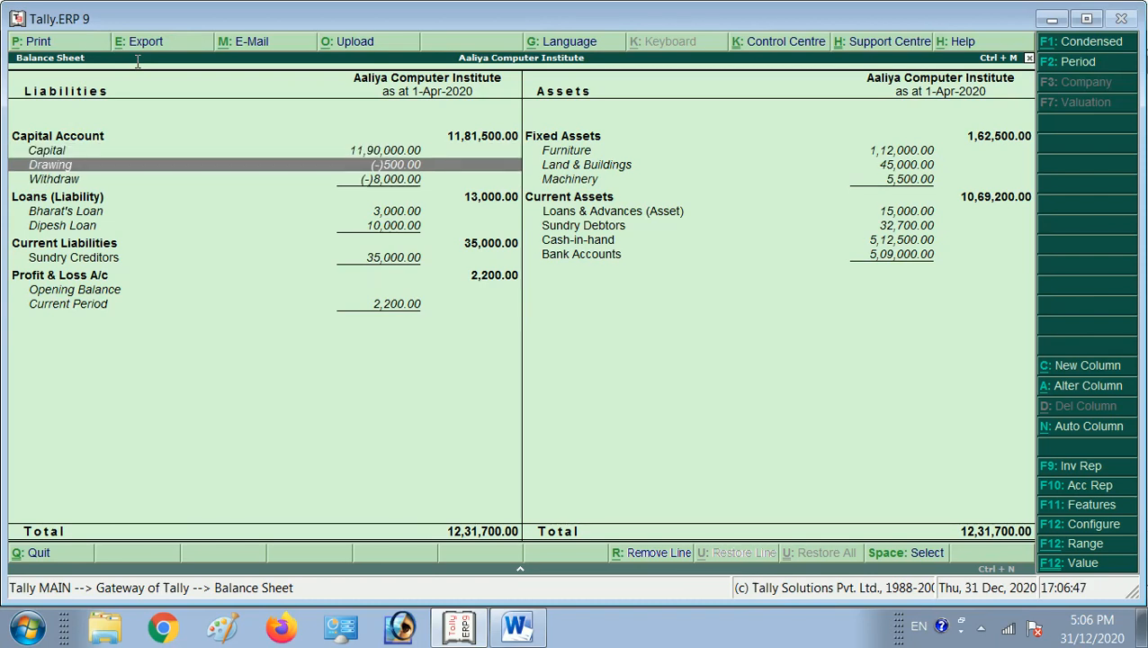
# Switch to the Journal document in Word and review the ledger table above the instructions for viewing entries.
pyautogui.hotkey('alt', 'Tab')
pyautogui.hotkey('alt', 'Tab')
pyautogui.hotkey('alt', 'shift', 'Tab')
pyautogui.scroll(7, 249, 94)
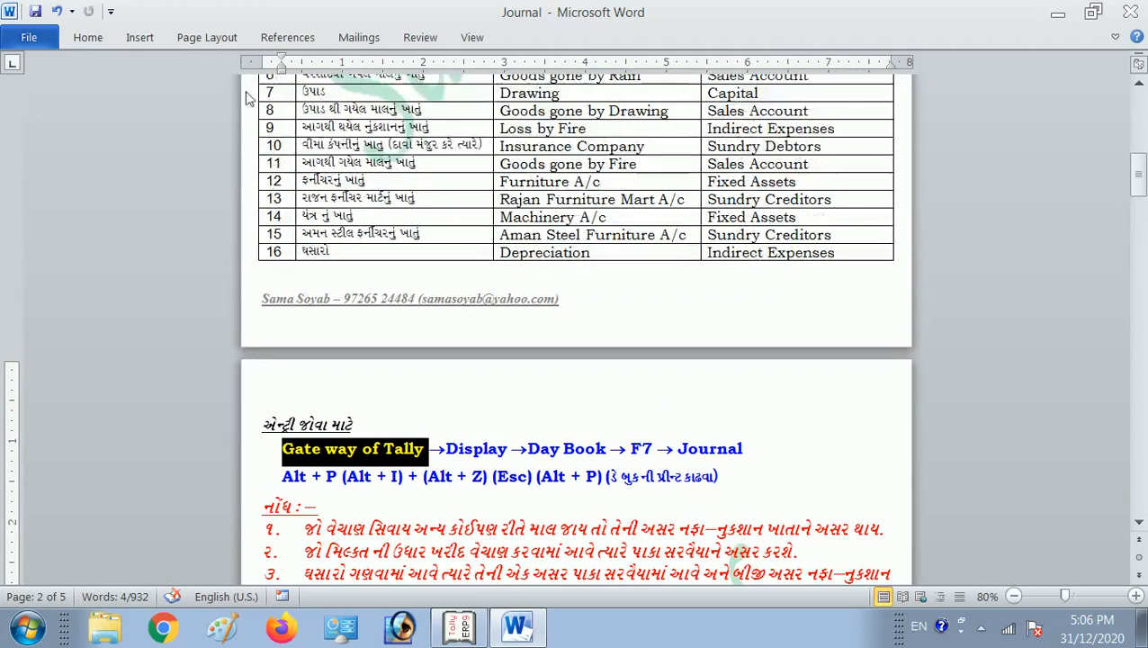
# Review the Loss by Rain and personal-use Drawing journal examples with their ledger tables in the Journal document.
pyautogui.scroll(-14, 302, 107)
pyautogui.scroll(-12, 324, 126)
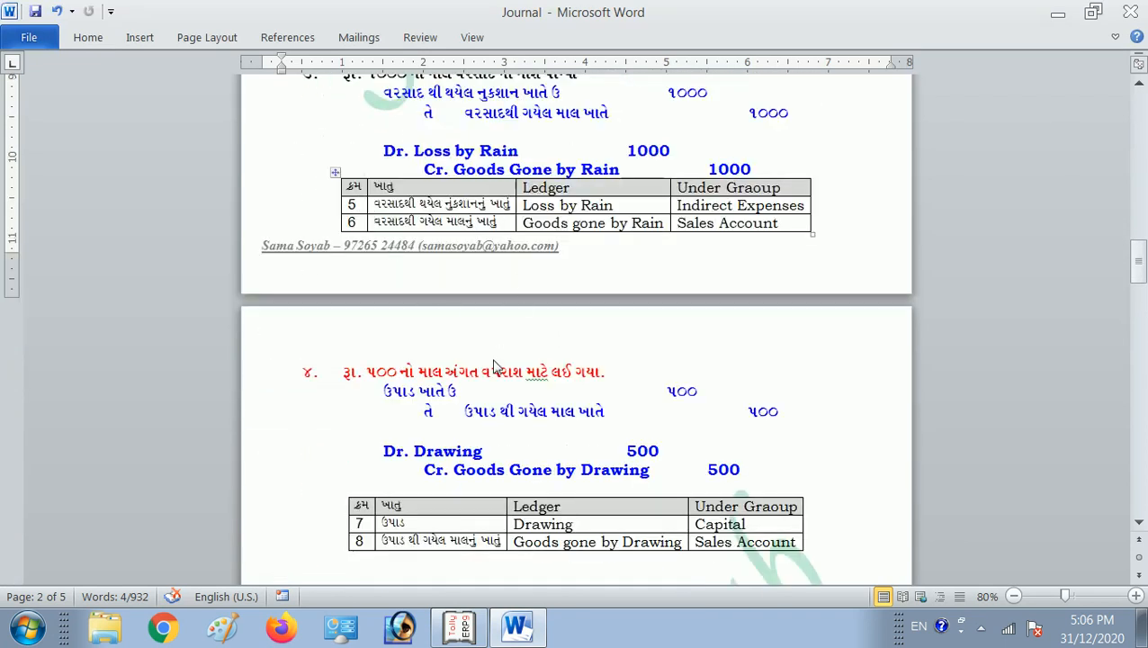
pyautogui.click(532, 377)
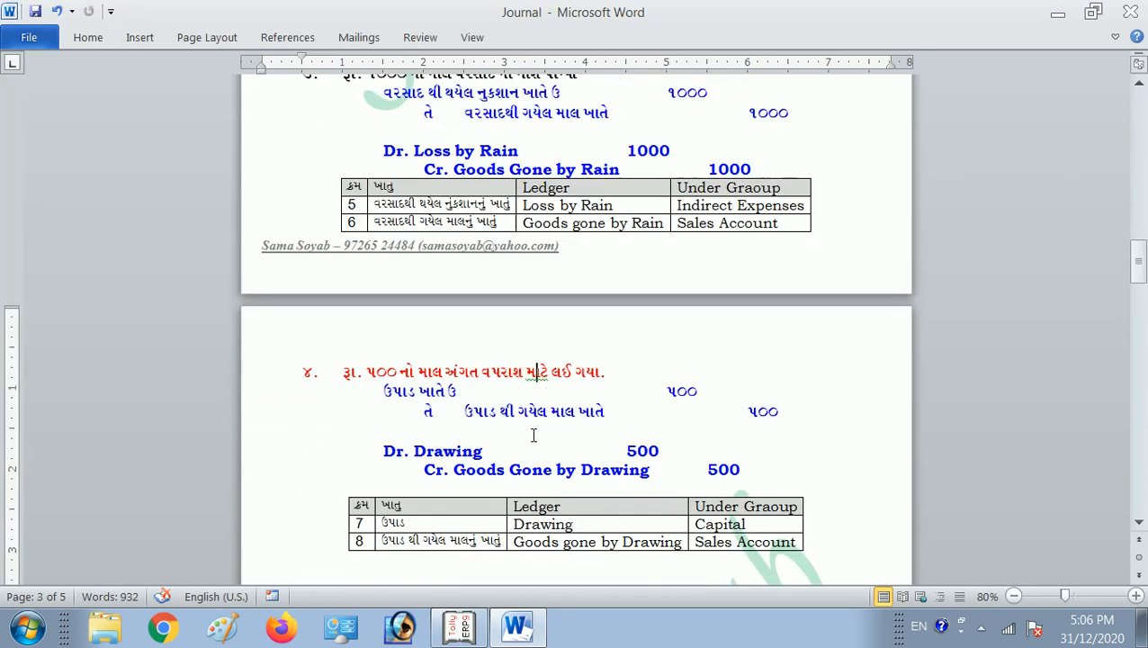
# Switch to Tally and open the April ledger vouchers of Furniture from the Balance Sheet's Fixed Assets.
pyautogui.hotkey('alt', 'Tab')
pyautogui.press('Right')
pyautogui.press('Up')
pyautogui.press('Down')
pyautogui.press('Return')
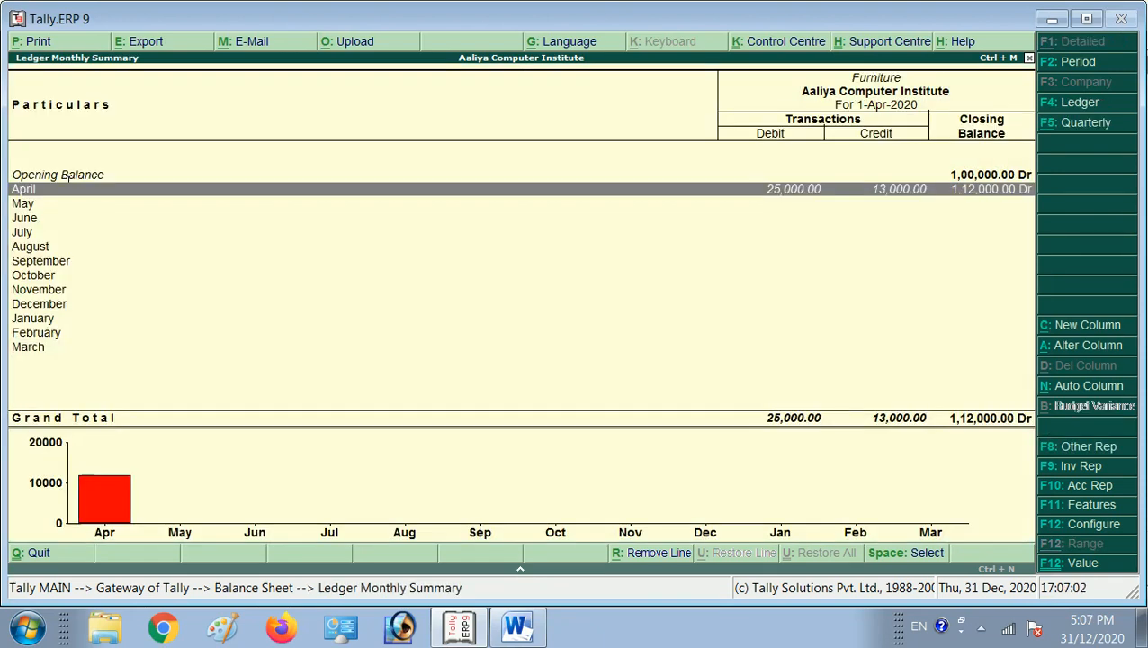
pyautogui.press('Return')
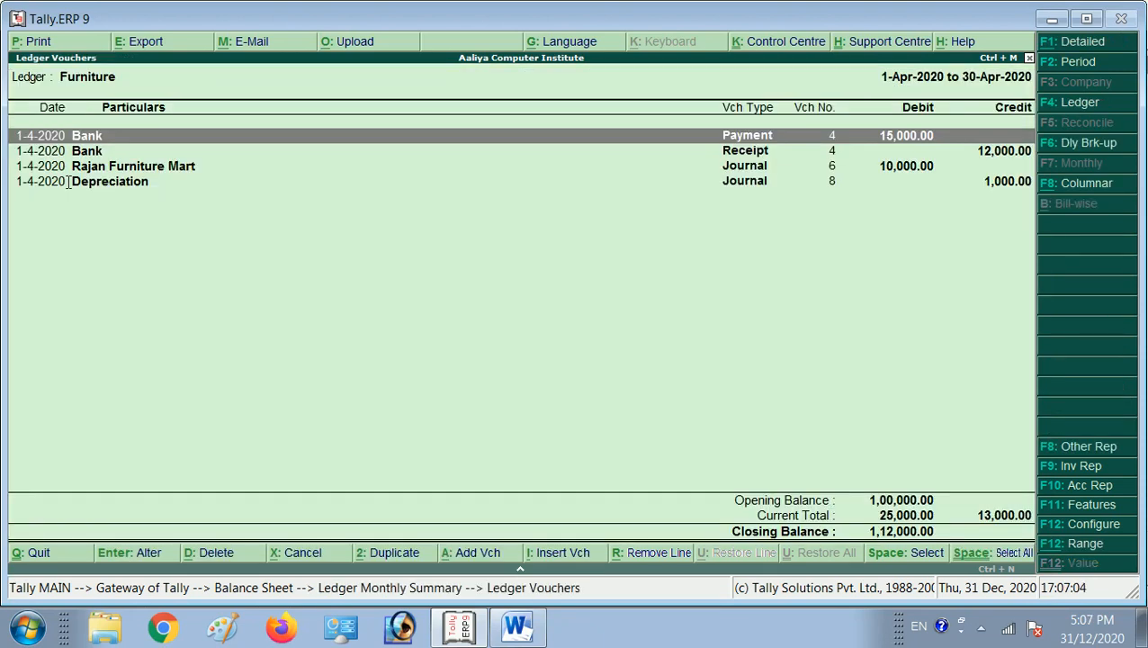
# Examine the Rajan Furniture Mart and Depreciation entries in the Furniture ledger, and return to the Balance Sheet.
pyautogui.press('Down')
pyautogui.press('Down')
pyautogui.press('Down')
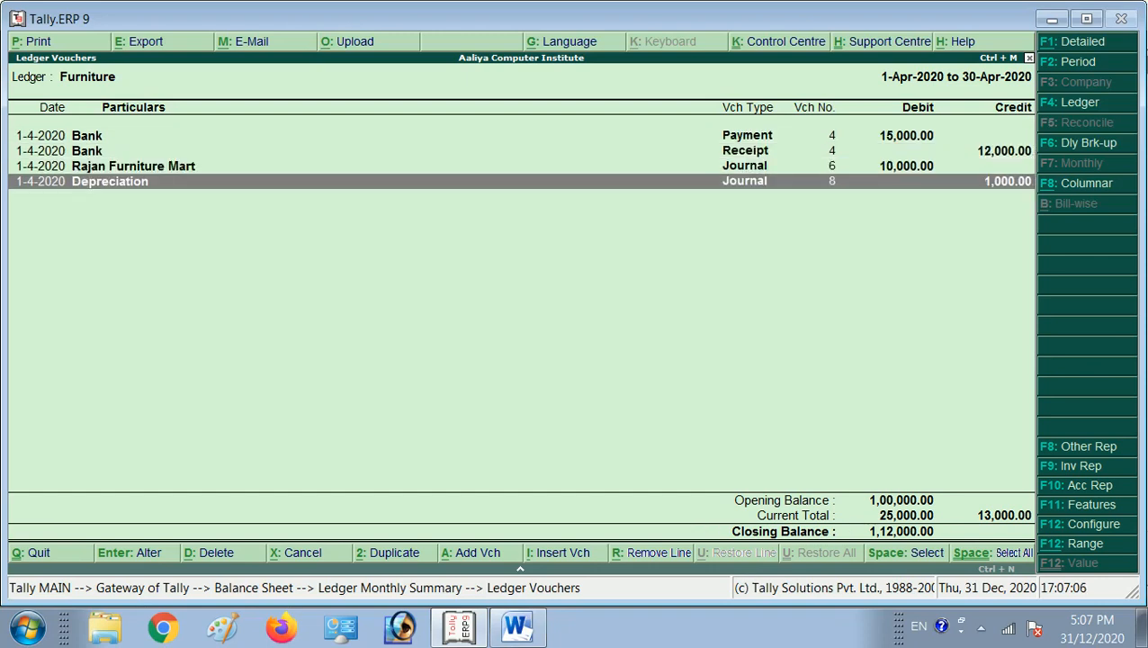
pyautogui.press('Up')
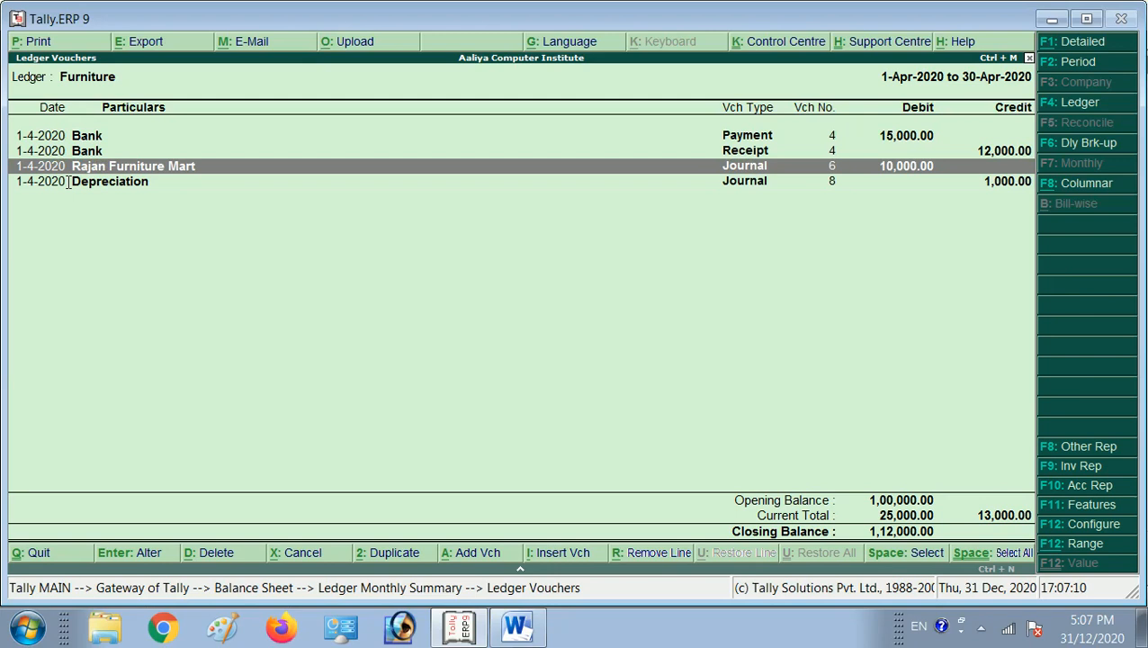
pyautogui.press('Up')
pyautogui.press('Escape')
pyautogui.press('Escape')
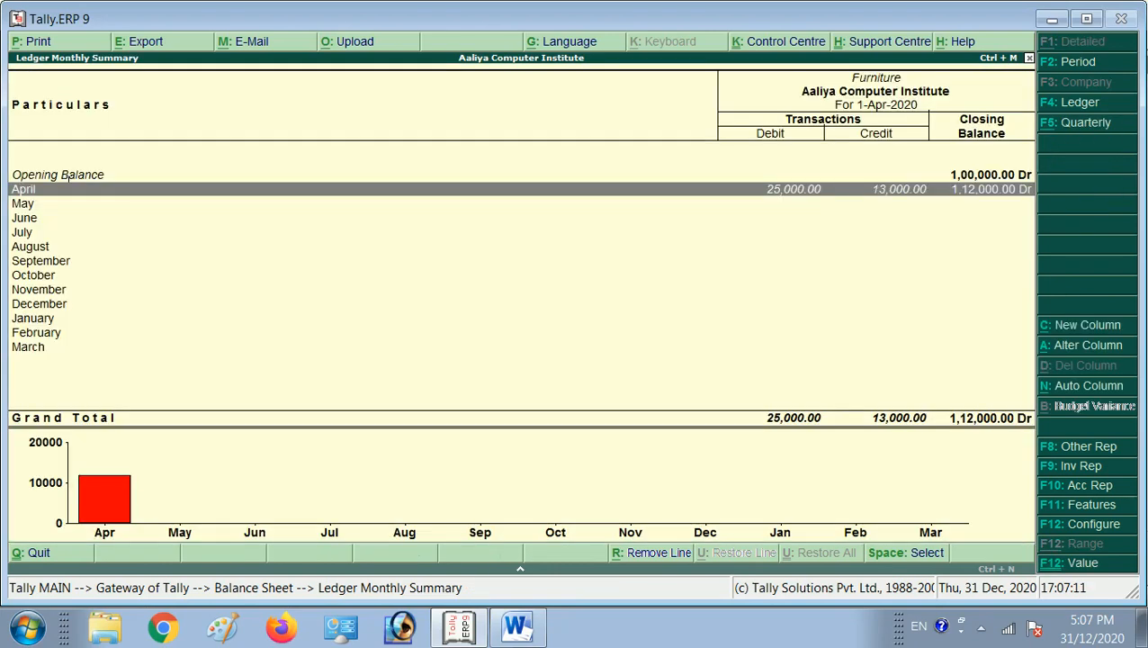
# Open the April ledger vouchers of Machinery from the Balance Sheet's Fixed Assets.
pyautogui.press('Down')
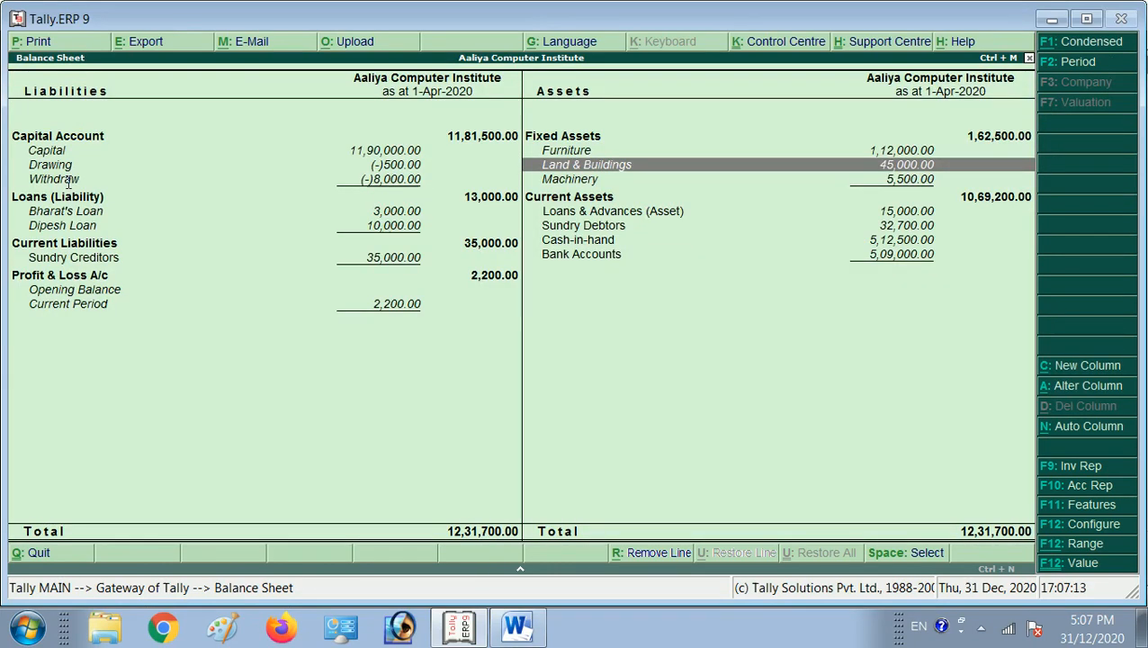
pyautogui.press('Down')
pyautogui.press('Return')
pyautogui.press('Return')
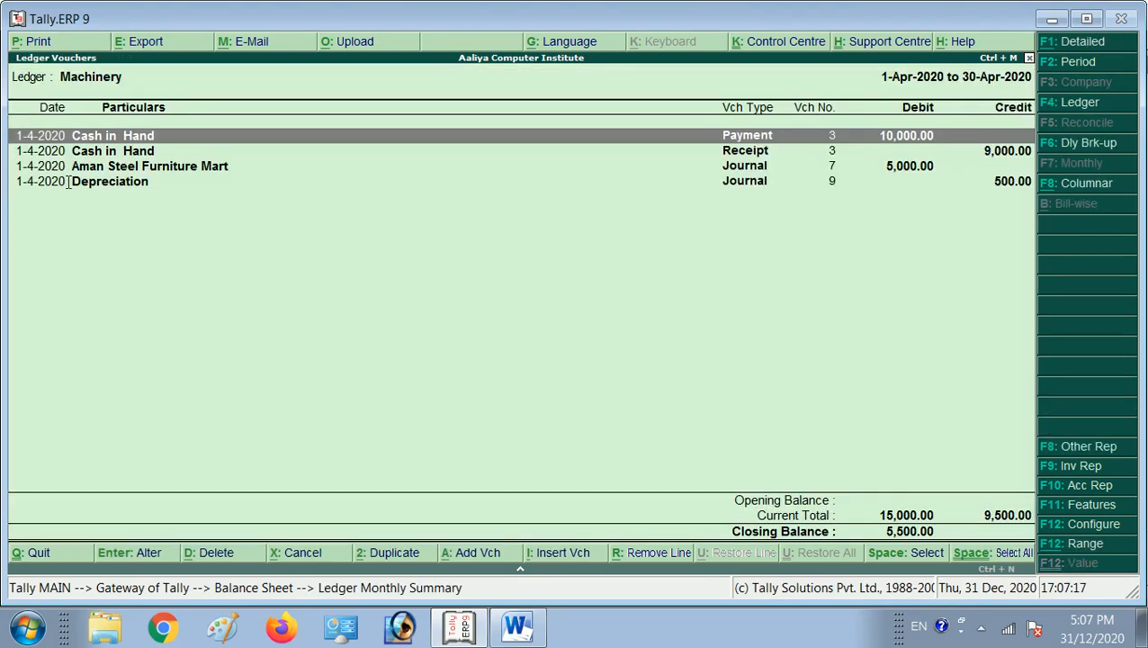
# Compare the Aman Steel Furniture Mart and Depreciation entries in the Machinery ledger, and return to the Balance Sheet.
pyautogui.press('Down')
pyautogui.press('Down')
pyautogui.press('Down')
pyautogui.press('Up')
pyautogui.press('Down')
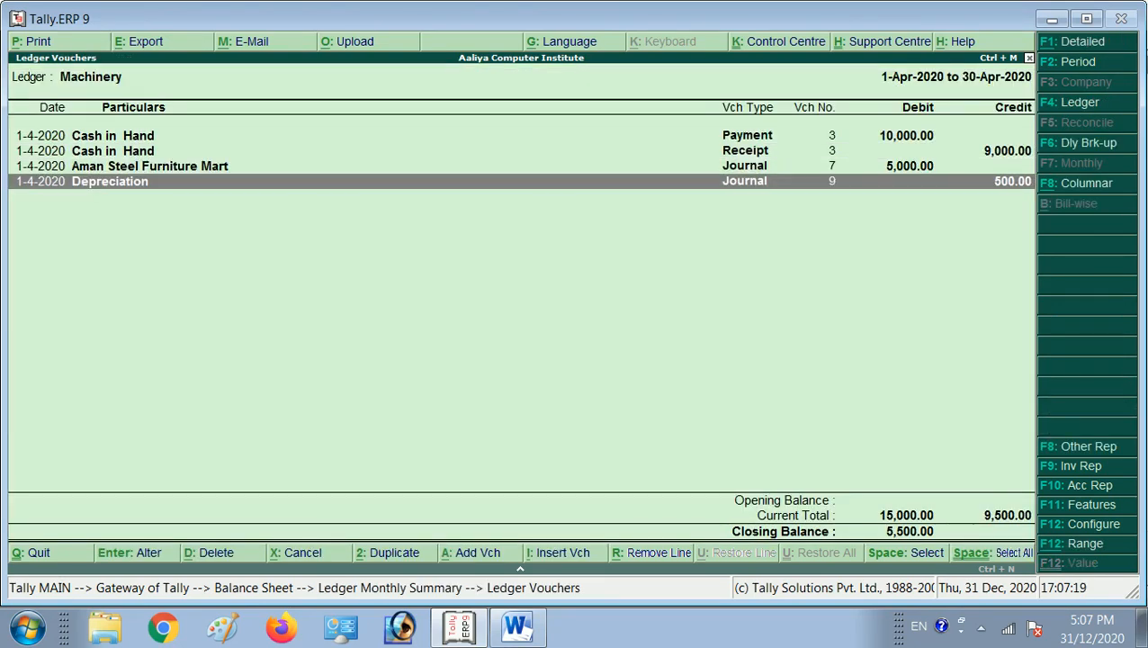
pyautogui.press('Up')
pyautogui.press('Down')
pyautogui.press('Up')
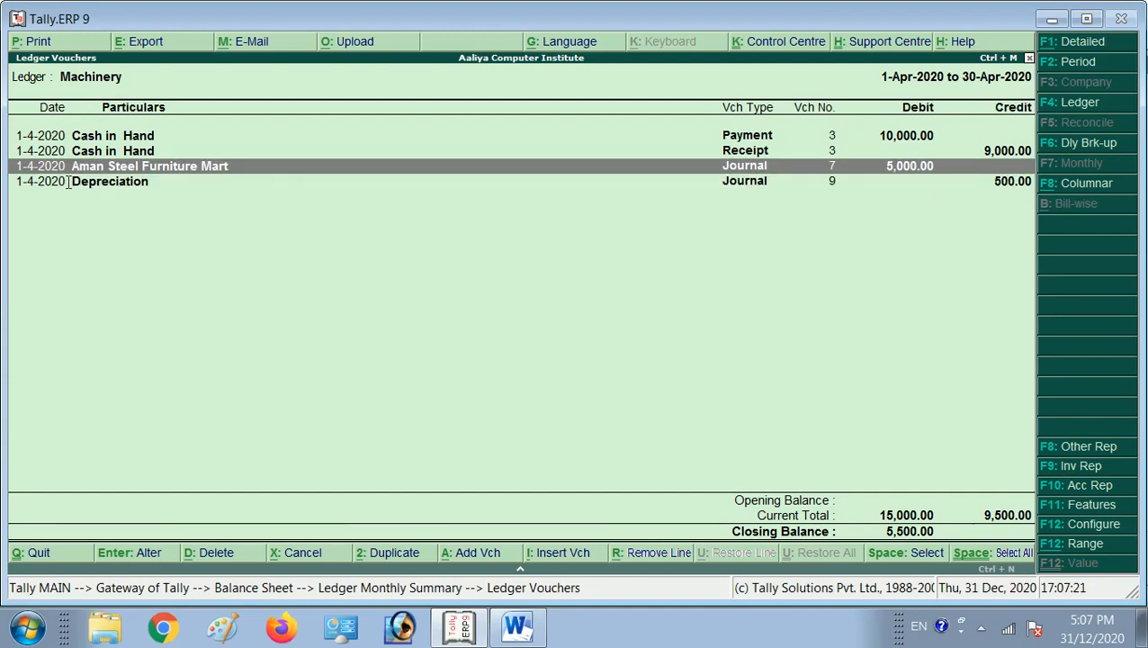
pyautogui.press('Down')
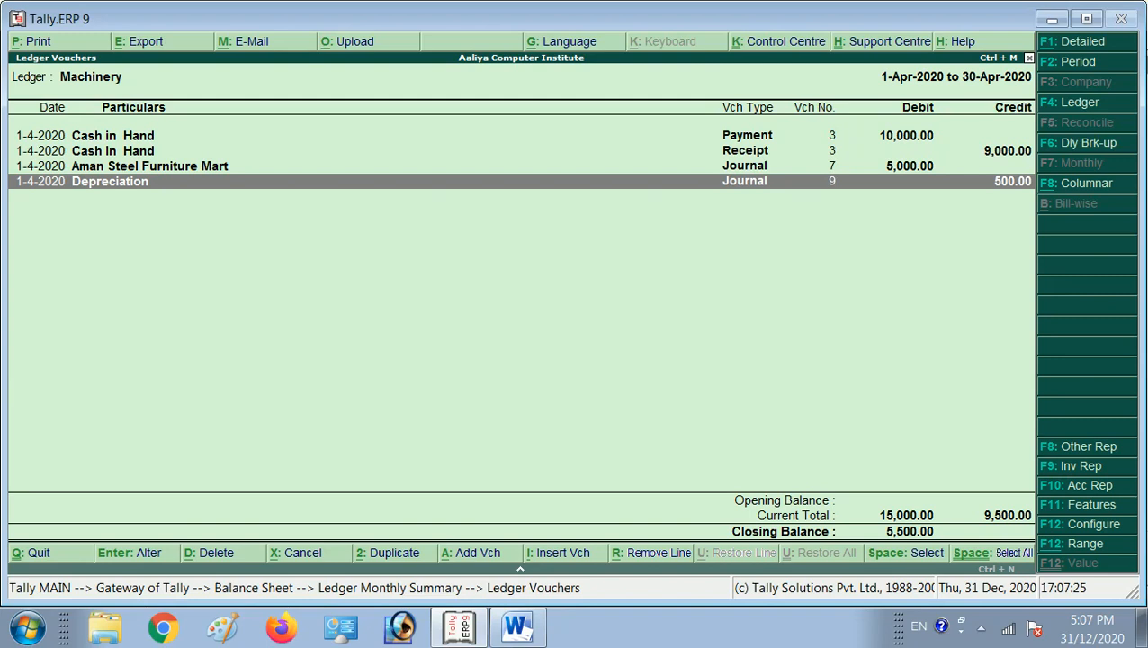
pyautogui.press('Escape')
pyautogui.press('Escape')
# Inspect the April Depreciation voucher in the Land & Buildings ledger and return to the Balance Sheet.
pyautogui.press('Up')
pyautogui.press('Return')
pyautogui.press('Return')
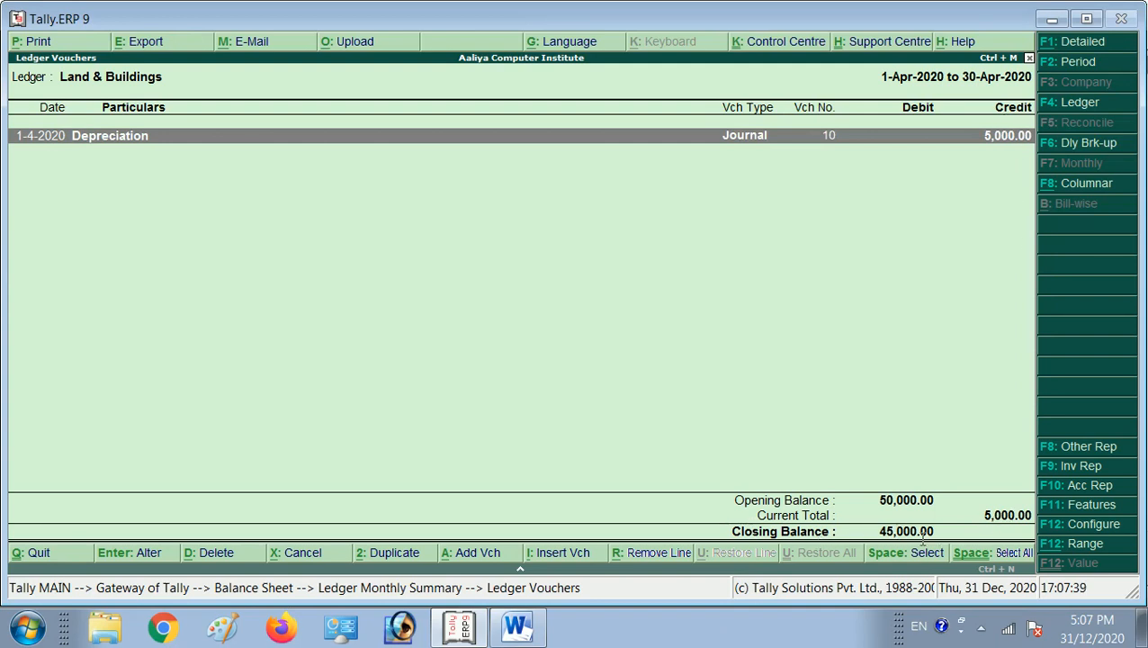
pyautogui.press('Escape')
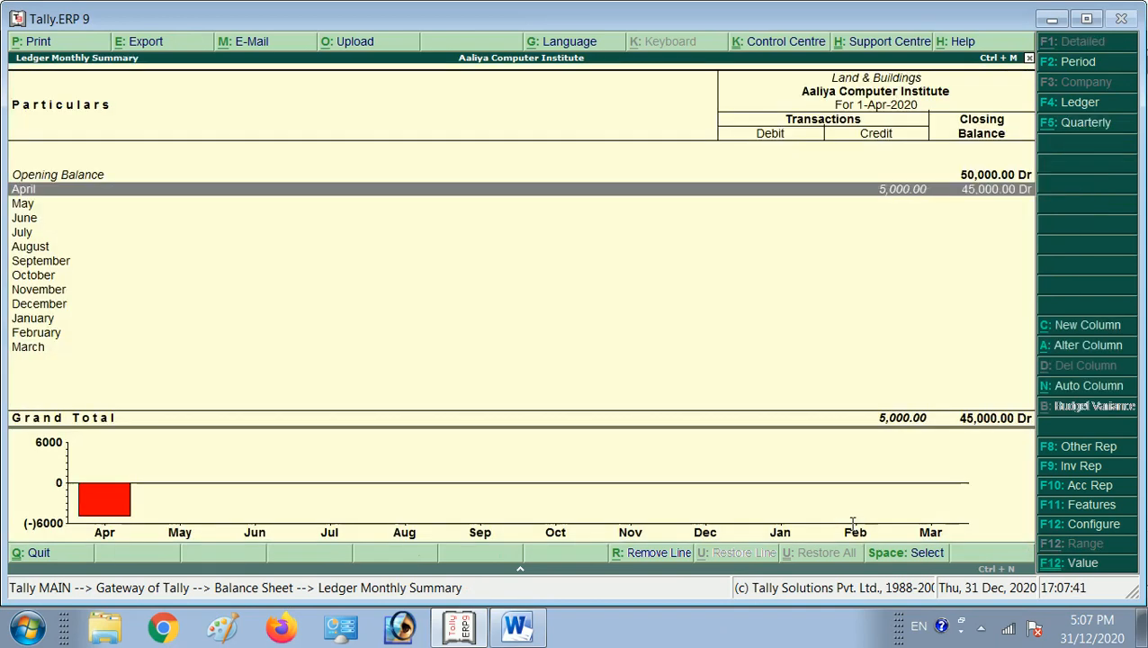
pyautogui.press('Escape')
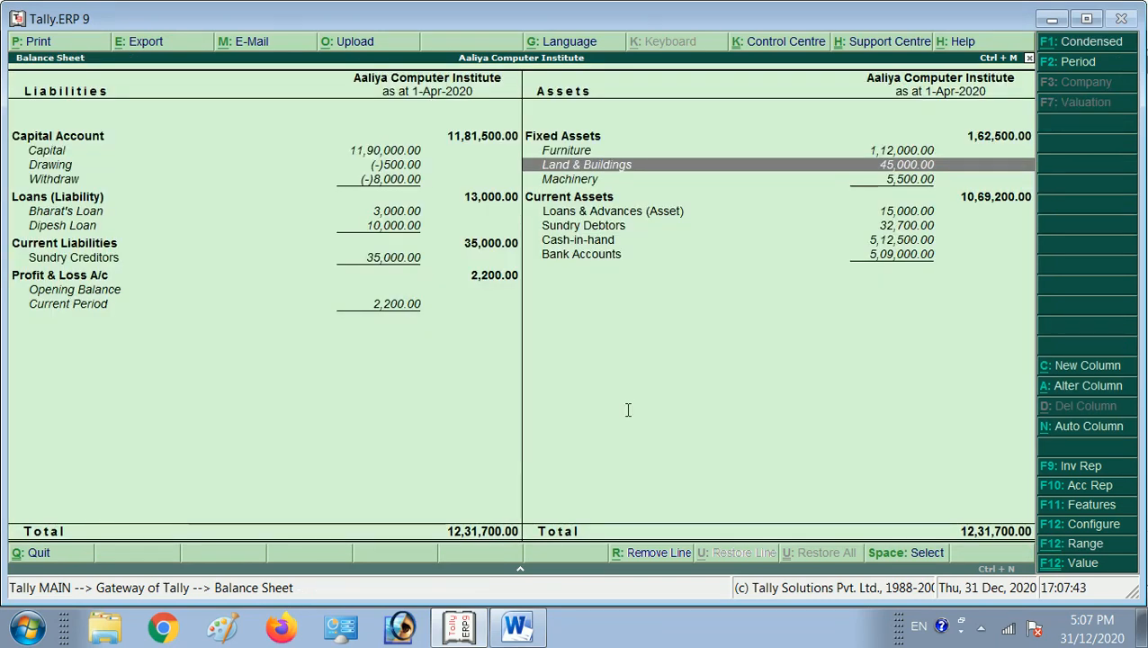
# Leave the Balance Sheet and display the Profit & Loss A/c in detailed form.
pyautogui.press('Escape')
pyautogui.press('Down')
pyautogui.press('Down')
pyautogui.press('Up')
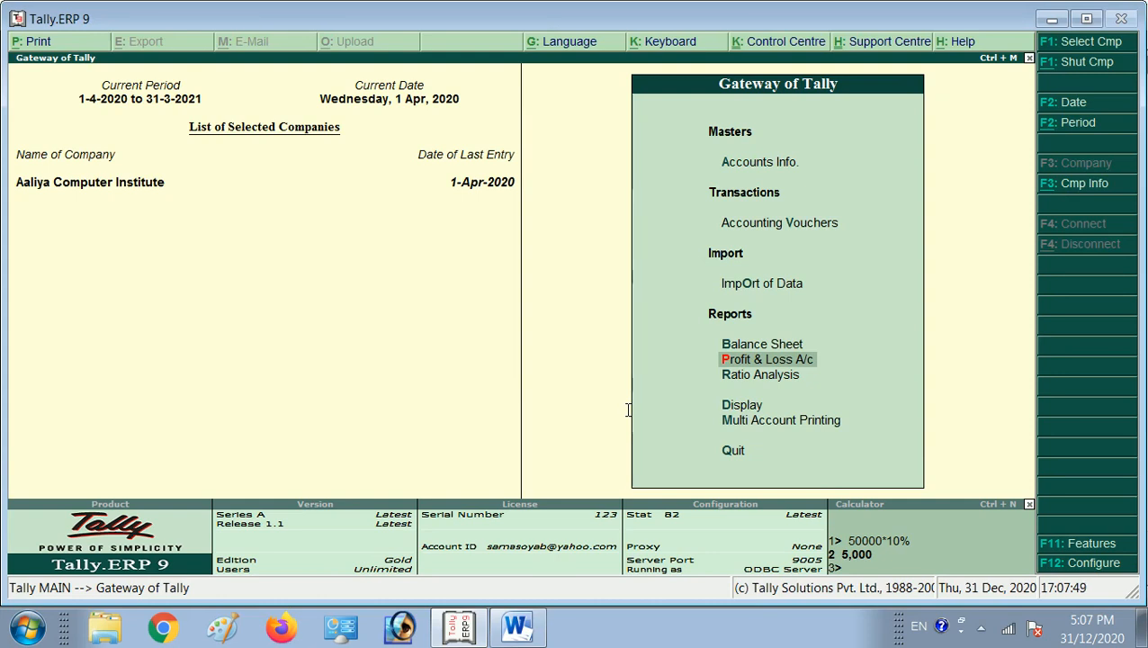
pyautogui.press('Return')
pyautogui.hotkey('alt', 'F1')
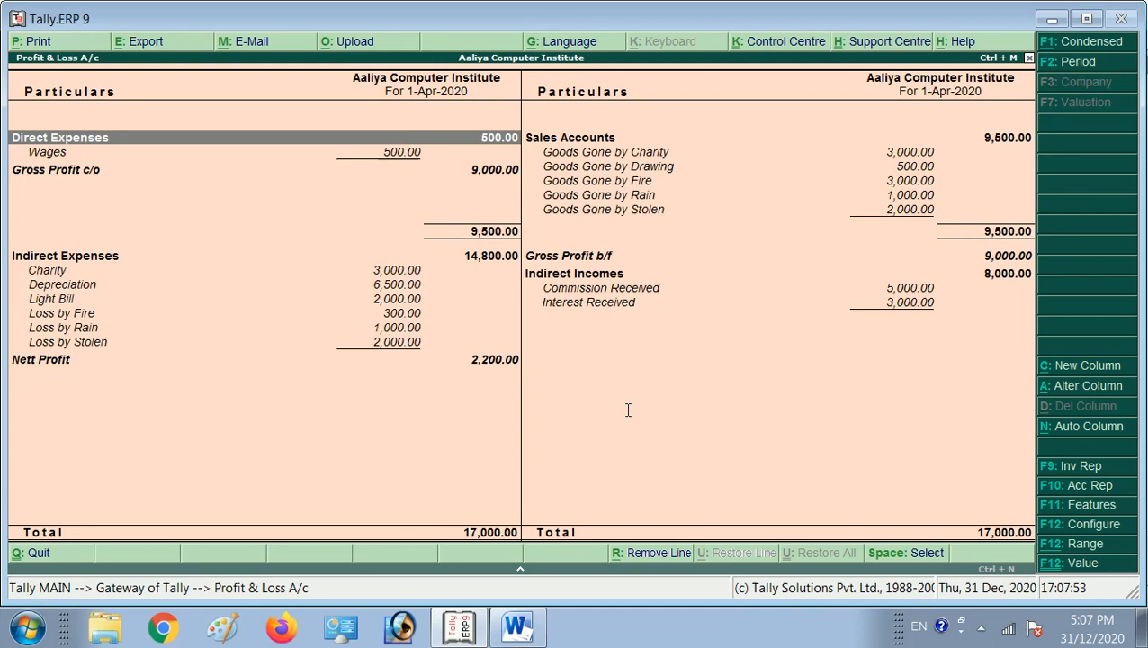
# Examine the Indirect Expenses of the Profit & Loss A/c, including Depreciation and the losses by fire, rain and theft.
pyautogui.press('Down')
pyautogui.press('Down')
pyautogui.press('Down')
pyautogui.press('Down')
pyautogui.press('Down')
pyautogui.press('Down')
pyautogui.press('Down')
pyautogui.press('Down')
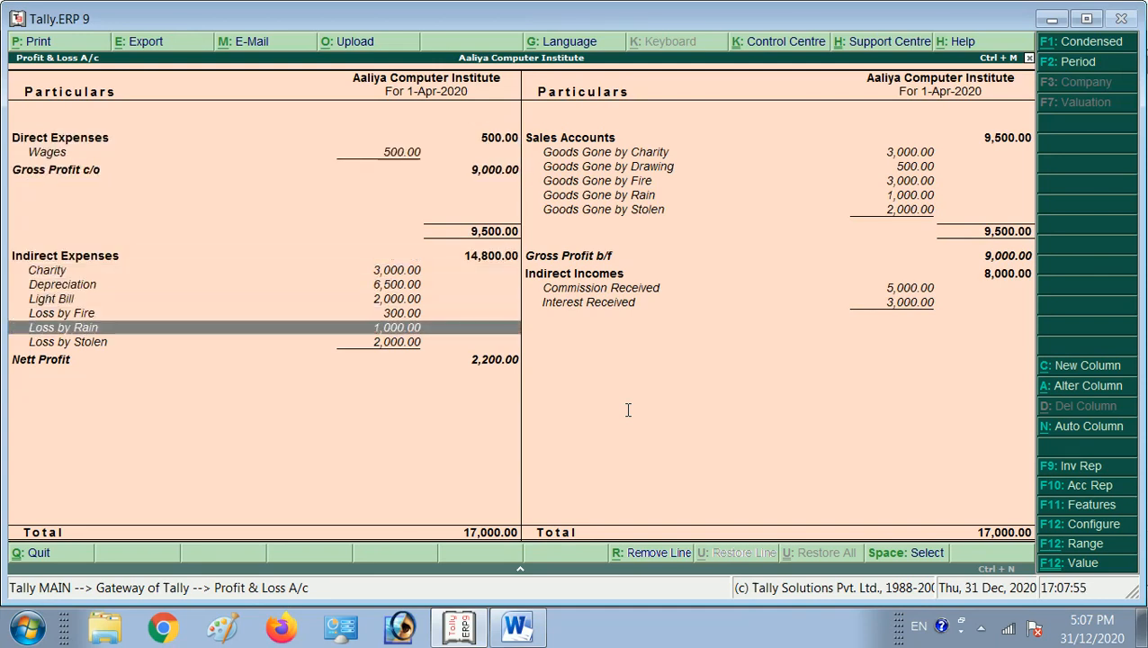
pyautogui.press('Up')
pyautogui.press('Up')
pyautogui.press('Up')
pyautogui.press('Up')
pyautogui.press('Up')
pyautogui.press('Down')
pyautogui.press('Down')
pyautogui.press('Down')
pyautogui.press('Down')
pyautogui.press('Down')
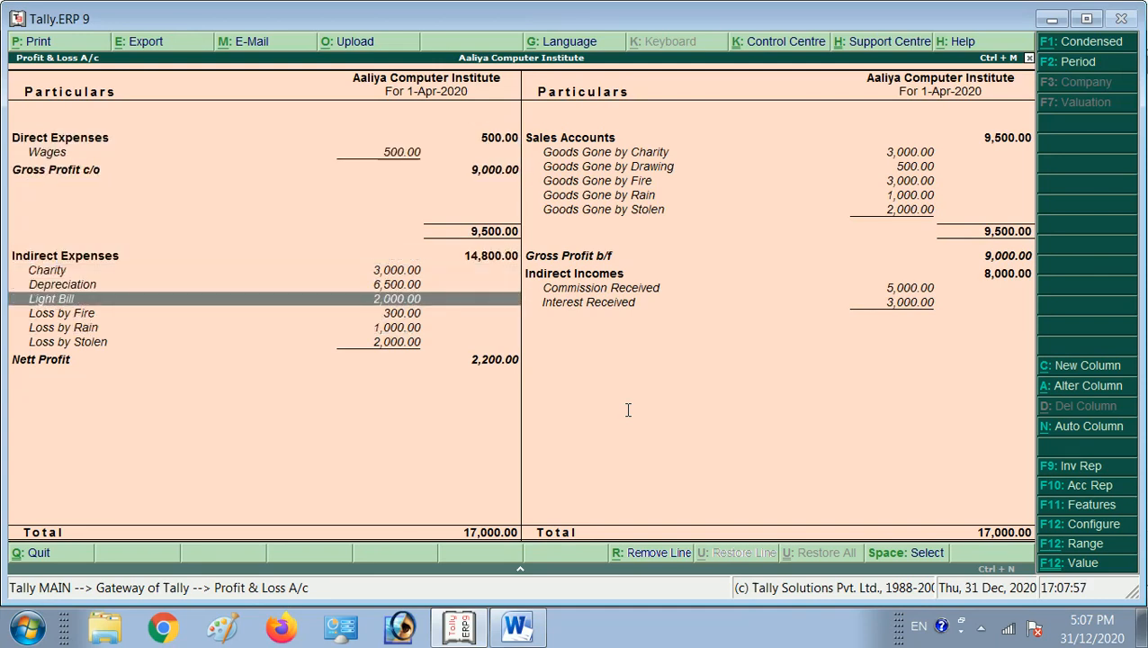
pyautogui.press('Up')
pyautogui.press('Up')
pyautogui.press('Up')
pyautogui.press('Up')
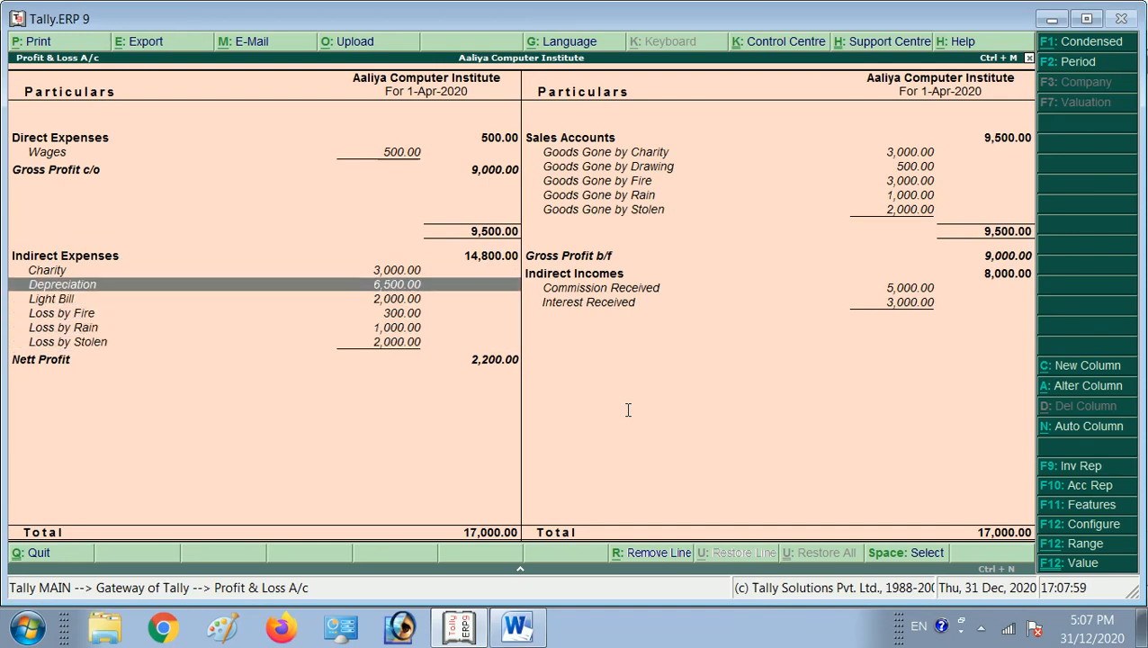
pyautogui.press('Down')
pyautogui.press('Down')
pyautogui.press('Down')
pyautogui.press('Down')
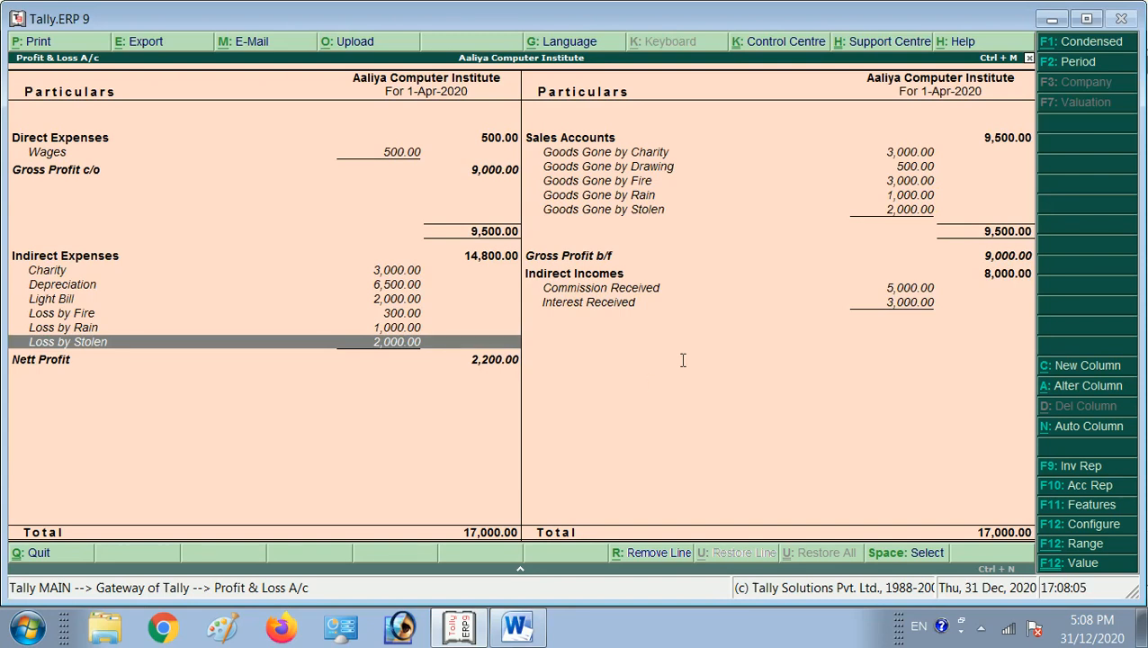
# Examine the Goods Gone ledgers under Sales Accounts and the Indirect Incomes in the Profit & Loss A/c.
pyautogui.press('Right')
pyautogui.press('Up')
pyautogui.press('Up')
pyautogui.press('Up')
pyautogui.press('Up')
pyautogui.press('Up')
pyautogui.press('Up')
pyautogui.press('Up')
pyautogui.press('Up')
pyautogui.press('Up')
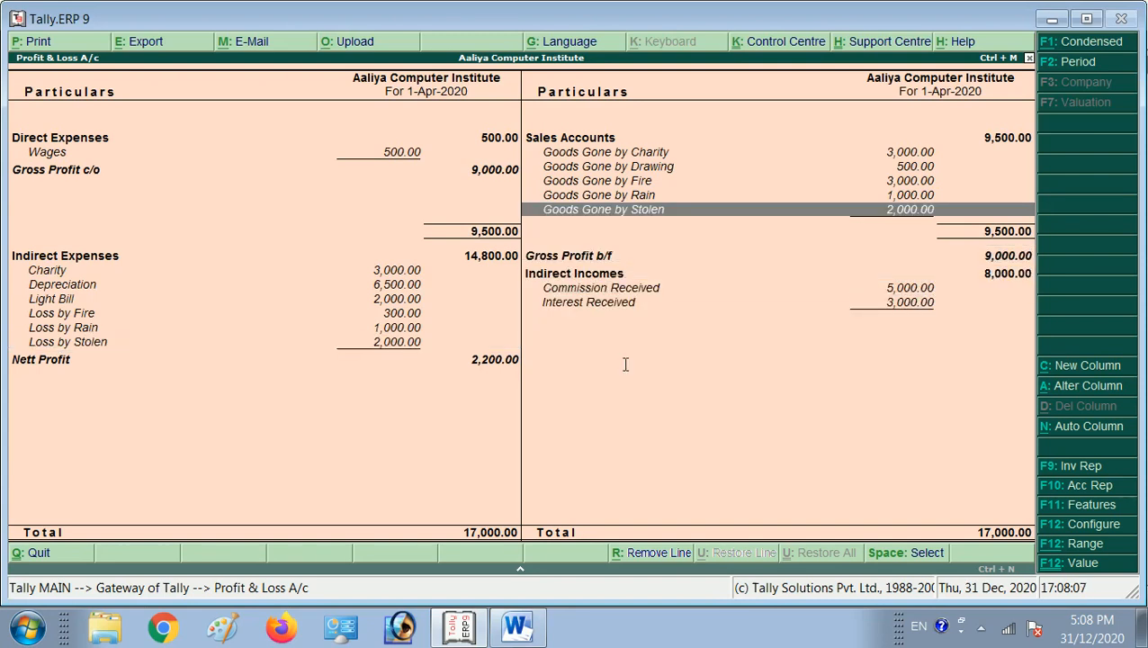
pyautogui.press('Down')
pyautogui.press('Down')
pyautogui.press('Down')
pyautogui.press('Down')
pyautogui.press('Down')
pyautogui.press('Down')
pyautogui.press('Down')
pyautogui.press('Down')
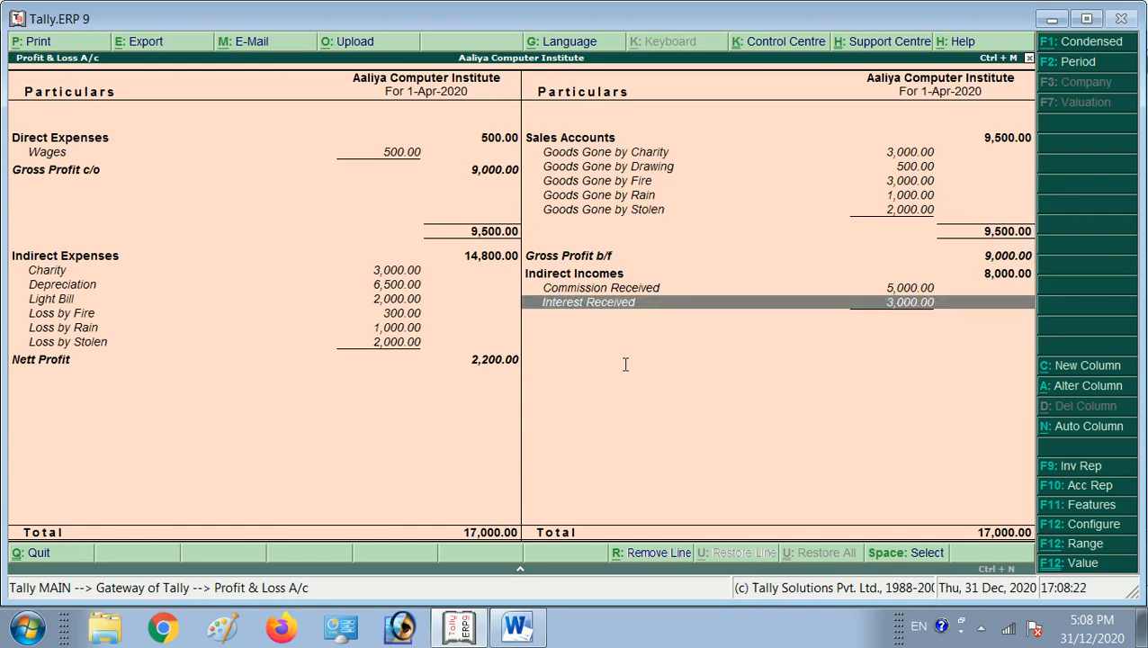